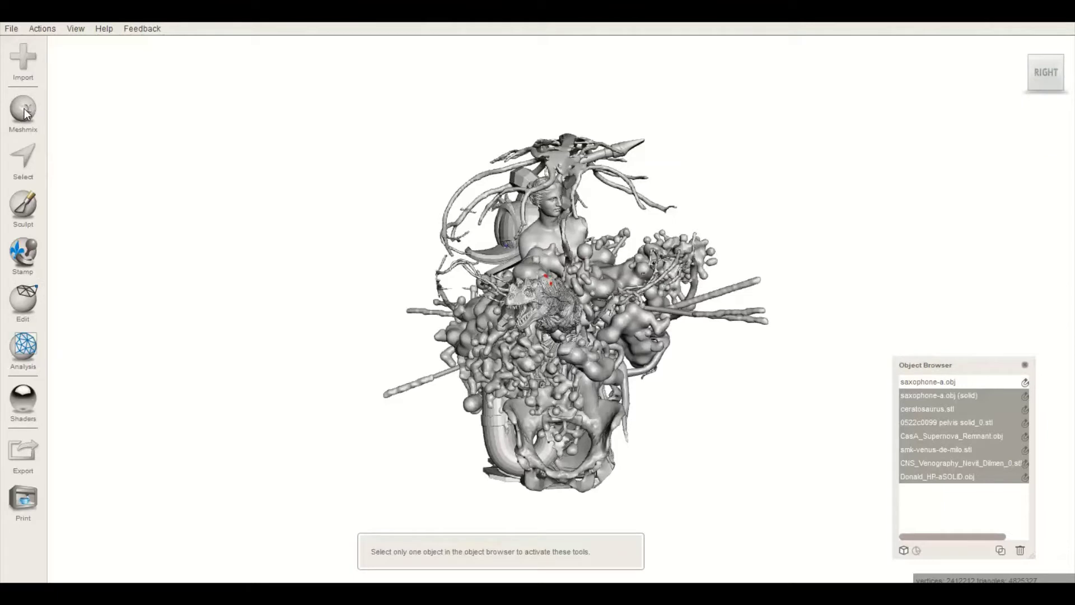
Add a cube primitive to the scene as a new object beside the sculpture
click(536, 234)
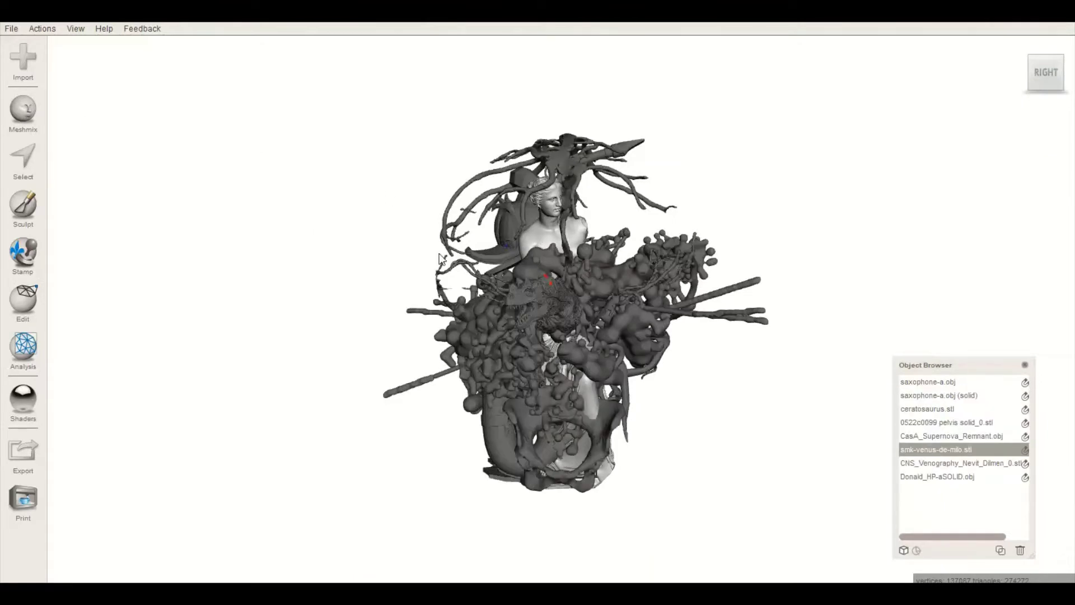
click(23, 114)
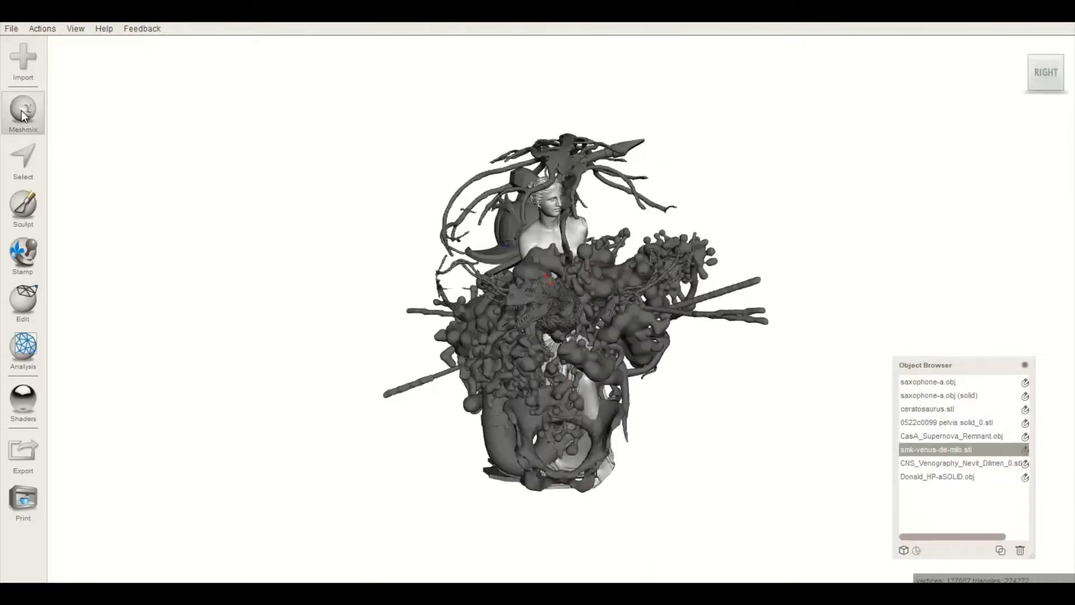
scroll(156, 449, down, 3)
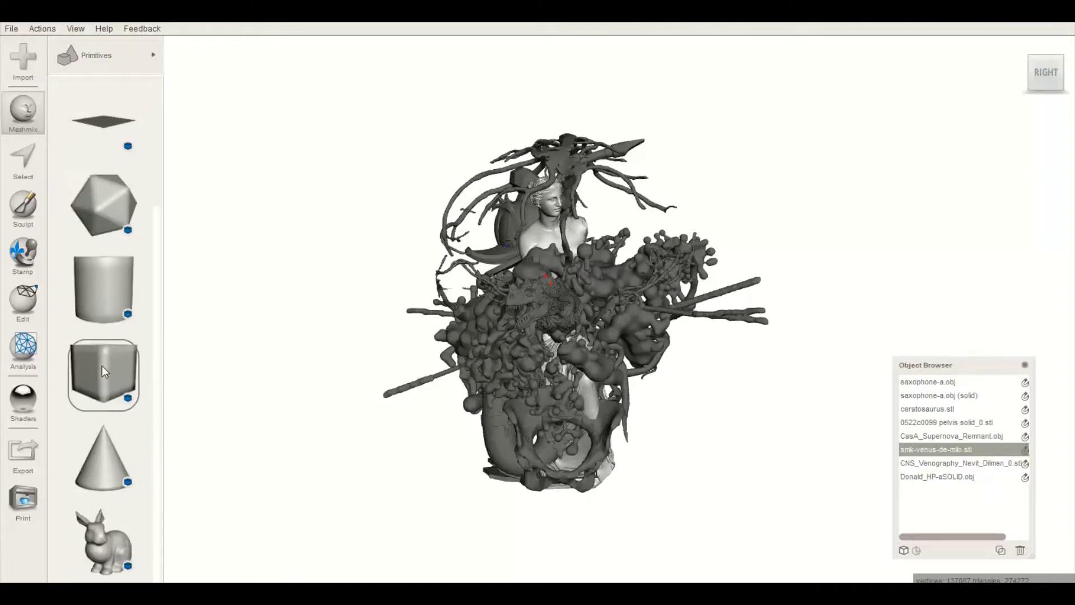
drag(355, 384, 328, 414)
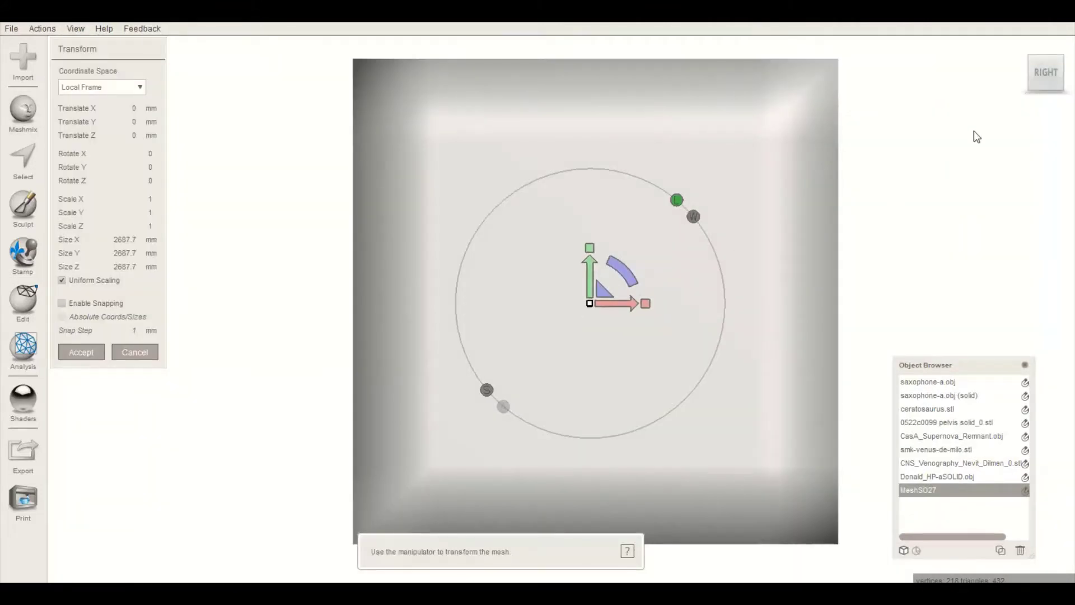
Scale the cube uniformly to about 1548 mm and move it beneath the sculpture, to about Y -2000 and Z -5160 mm
click(1045, 84)
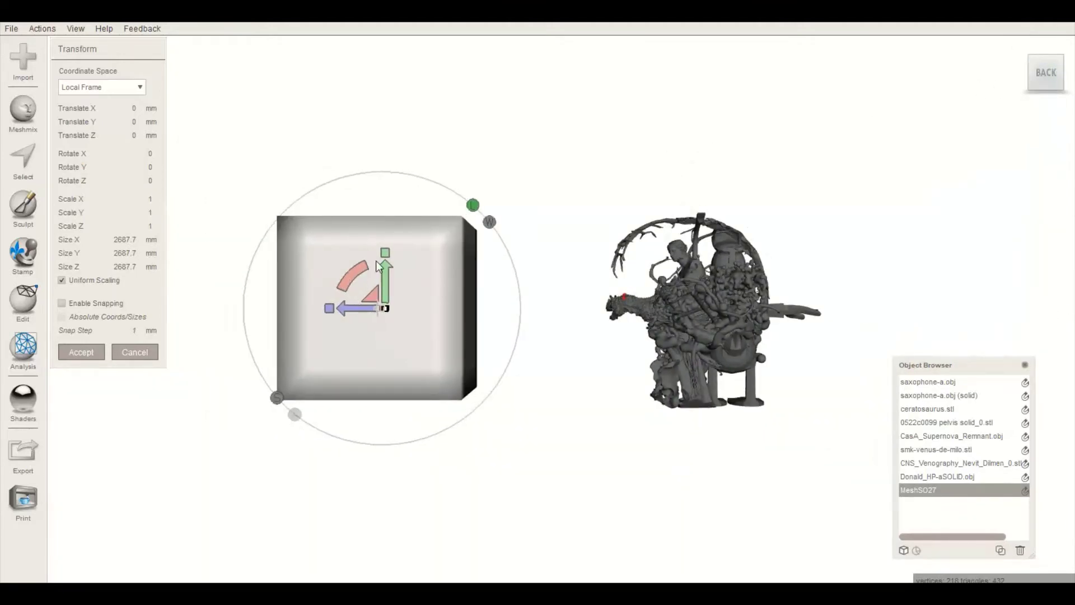
drag(387, 309, 329, 387)
drag(358, 312, 688, 312)
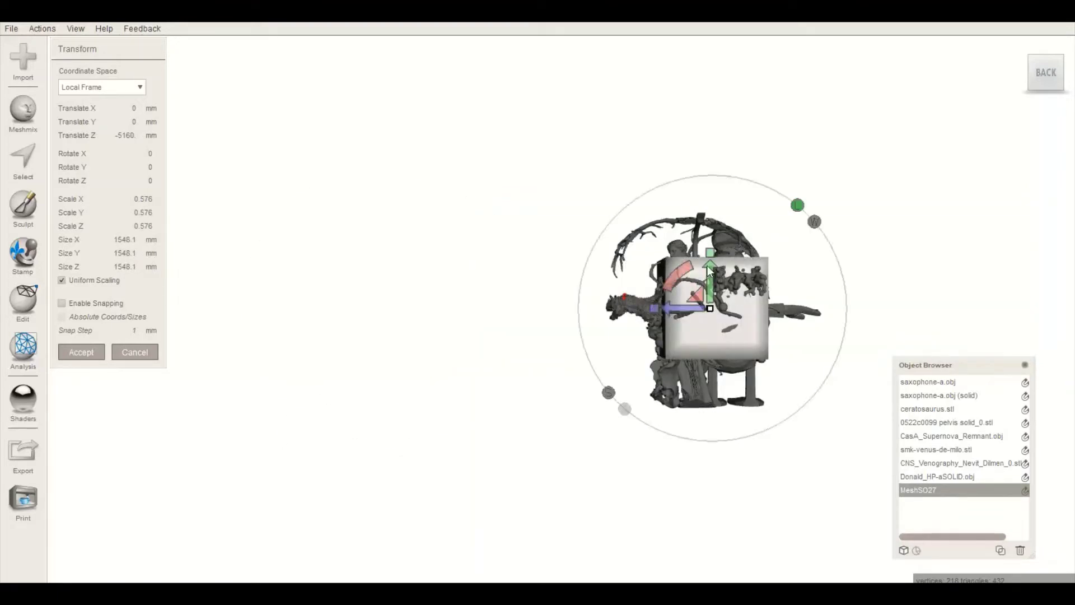
drag(709, 267, 708, 393)
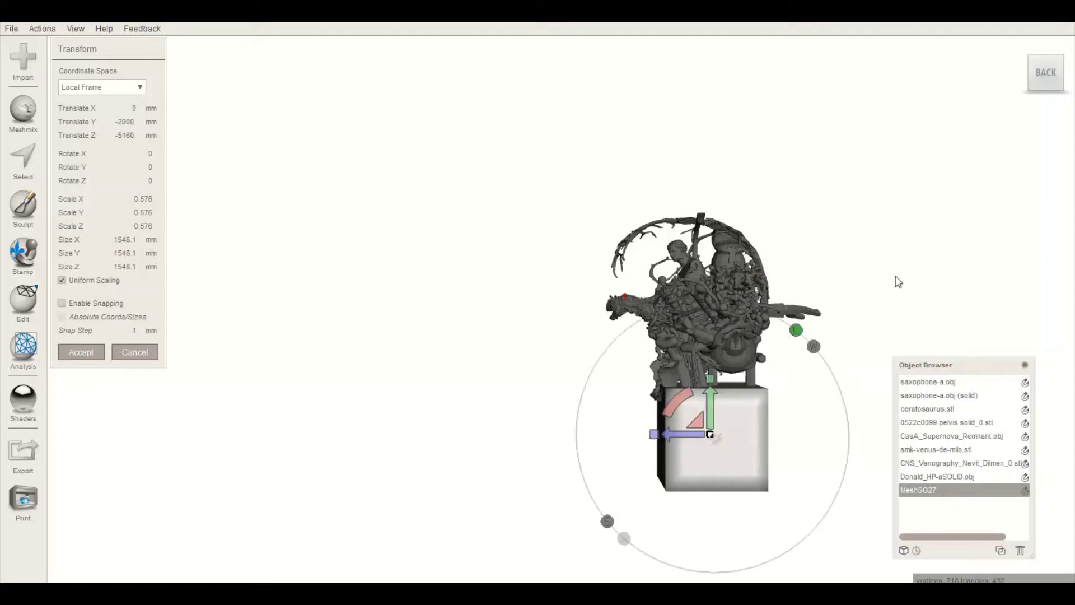
Shift the cube to about Z -5104 mm and reshape it into a flat slab about 2186 × 129 × 2186 mm
middle_drag(857, 269, 754, 228)
scroll(799, 299, up, 6)
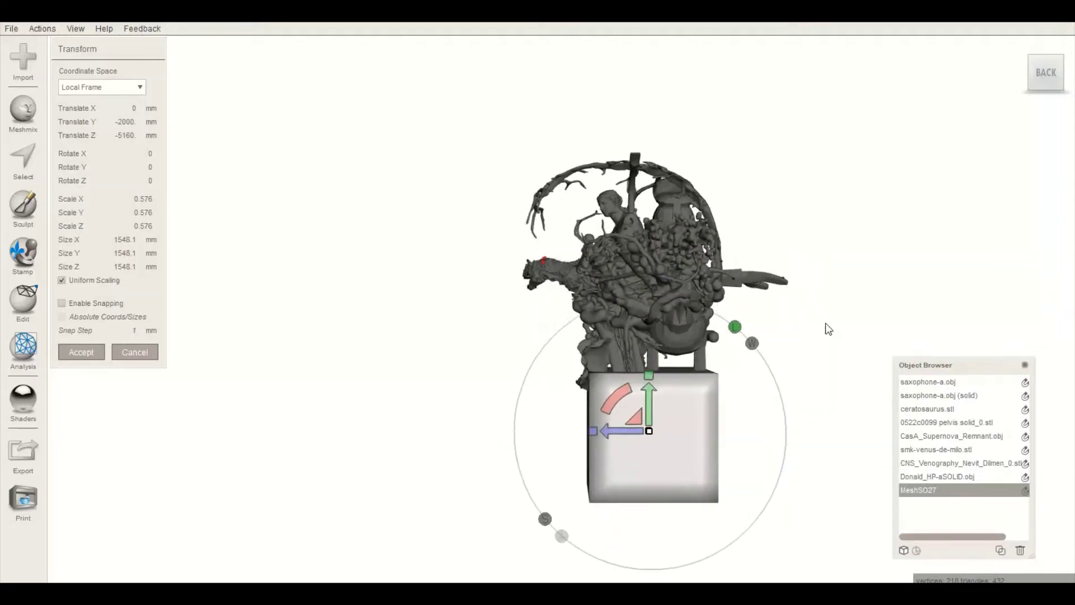
middle_drag(783, 292, 709, 249)
scroll(702, 273, up, 5)
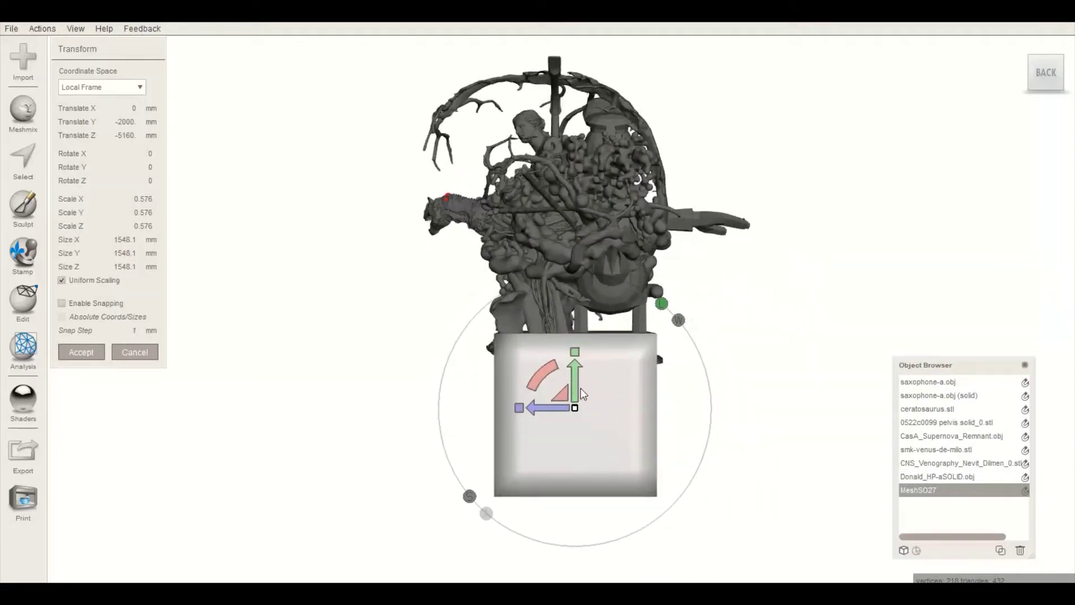
drag(544, 407, 538, 409)
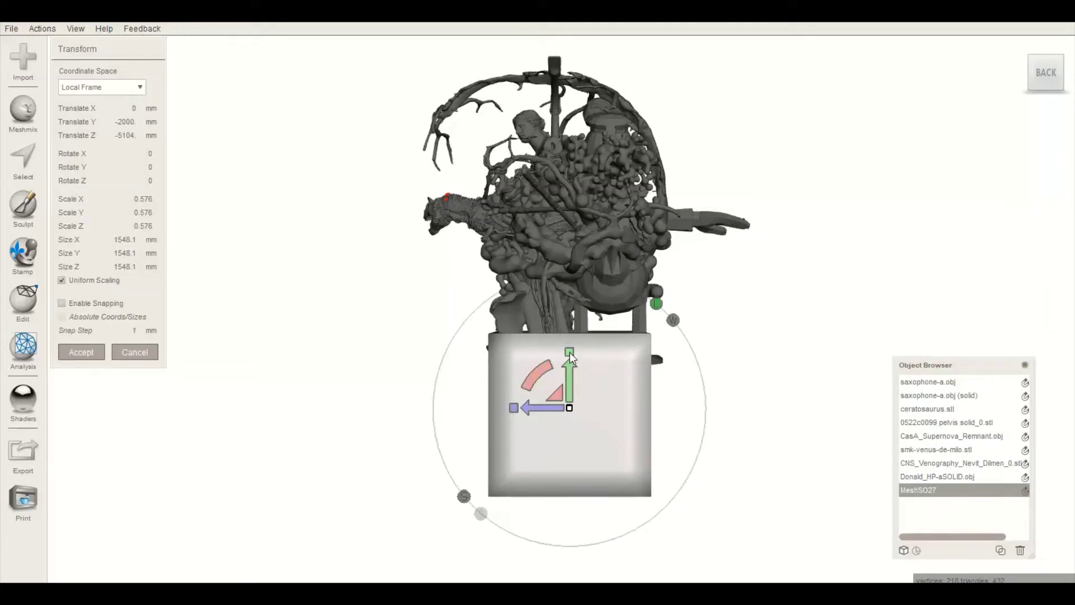
drag(569, 357, 568, 413)
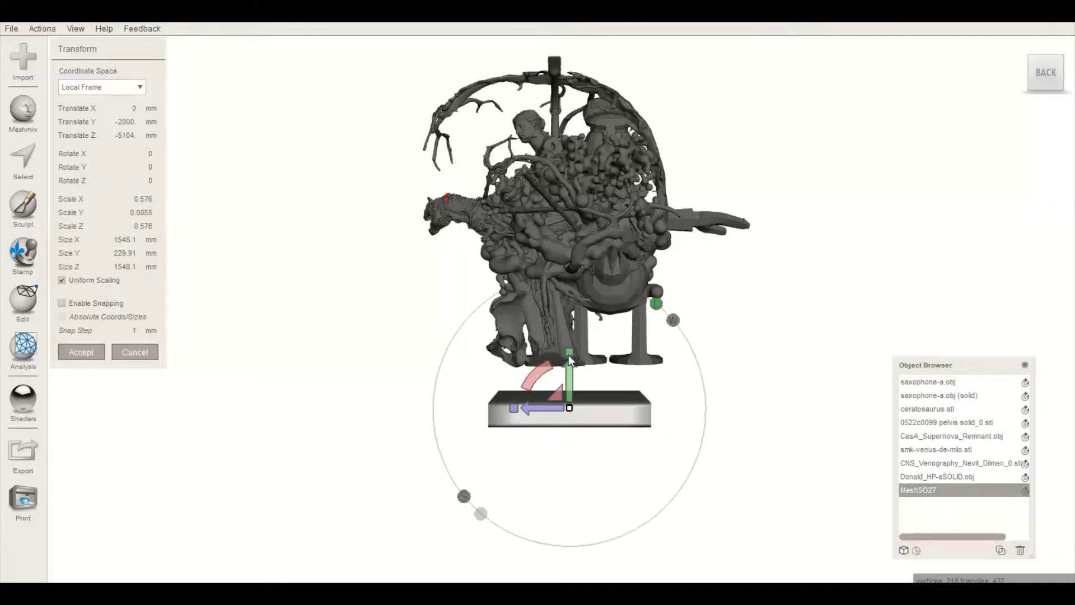
drag(569, 355, 650, 349)
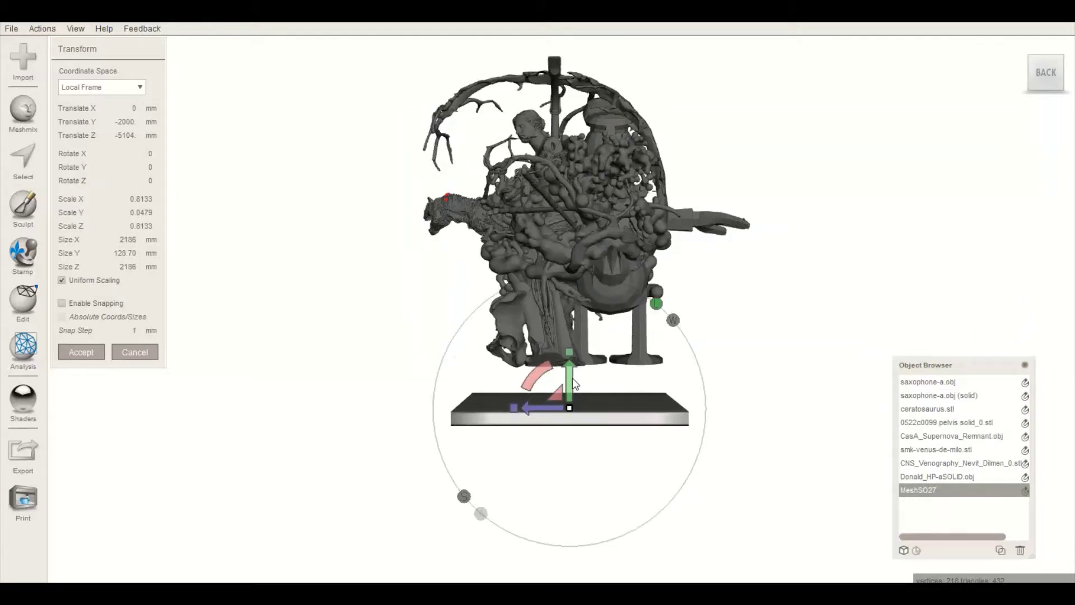
Raise the slab to the sculpture's feet, to a Y translation of about -1593 mm
drag(569, 380, 579, 341)
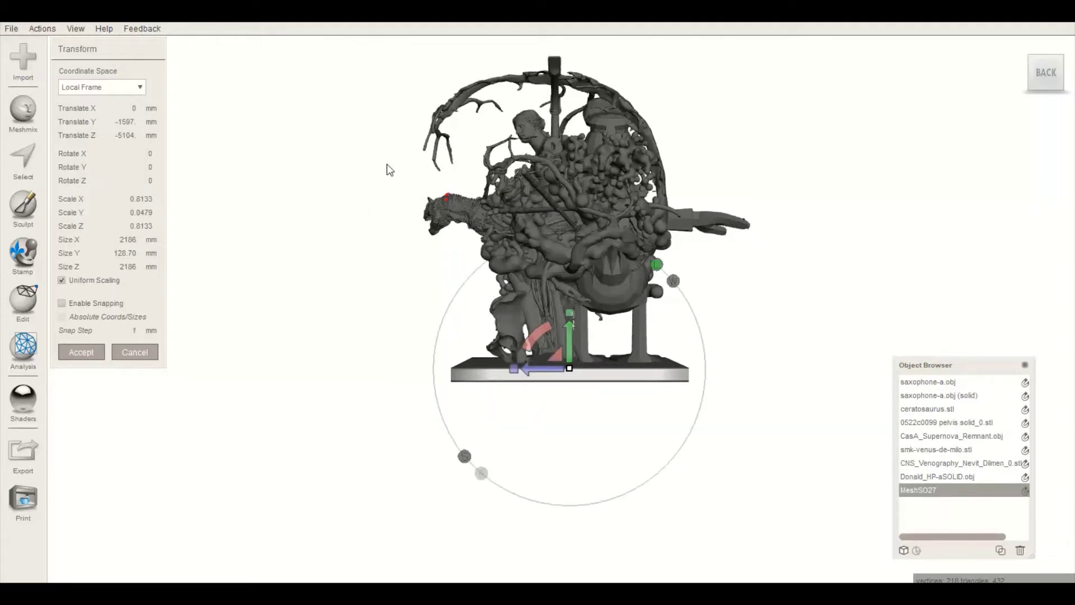
right_drag(351, 371, 615, 330)
click(1041, 68)
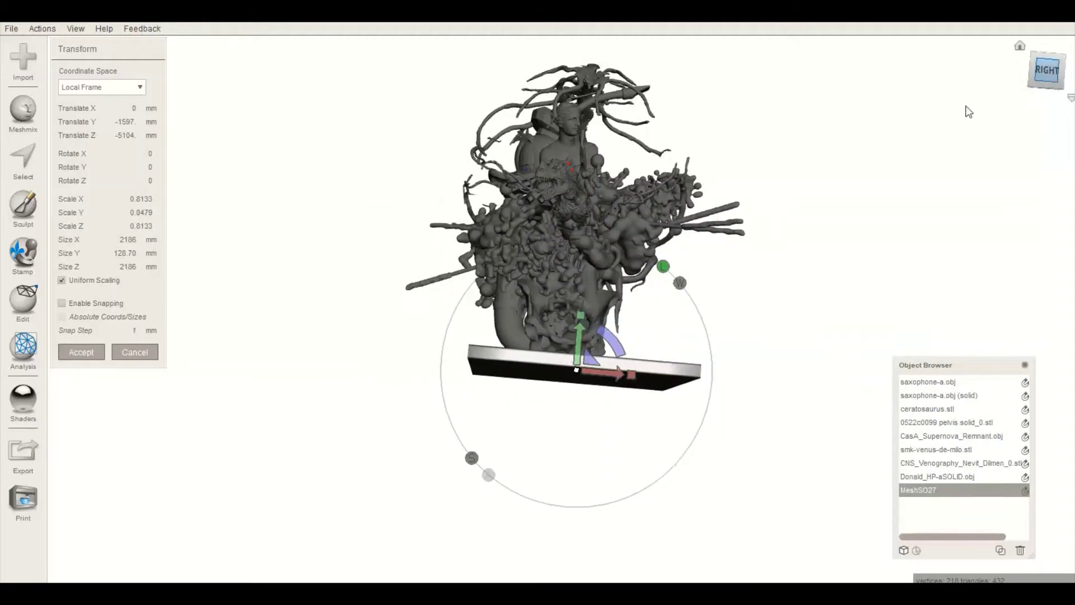
middle_drag(754, 485, 739, 186)
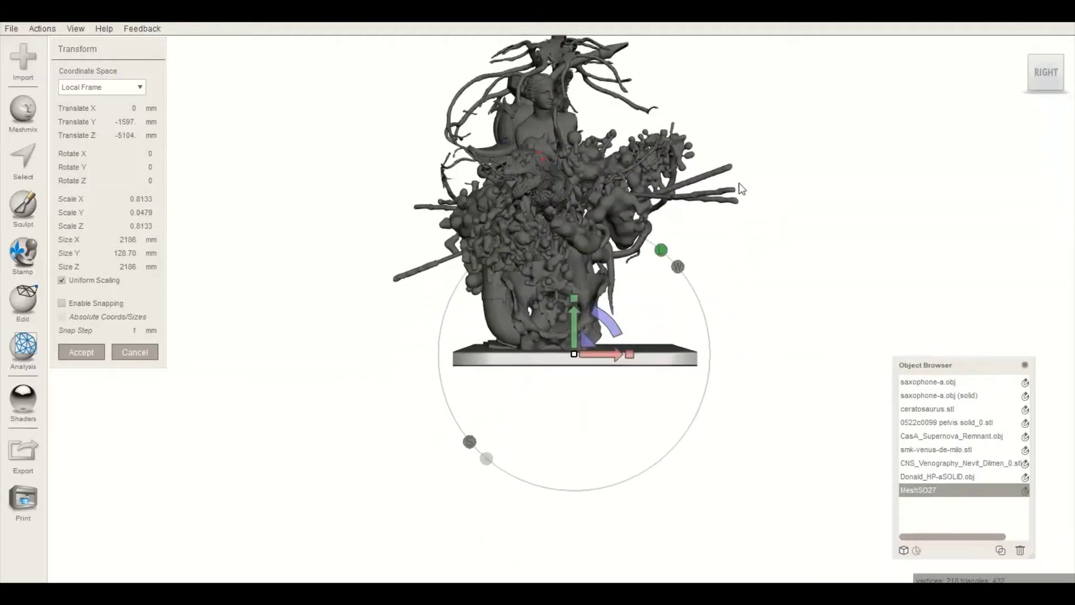
scroll(695, 432, up, 2)
scroll(669, 419, up, 3)
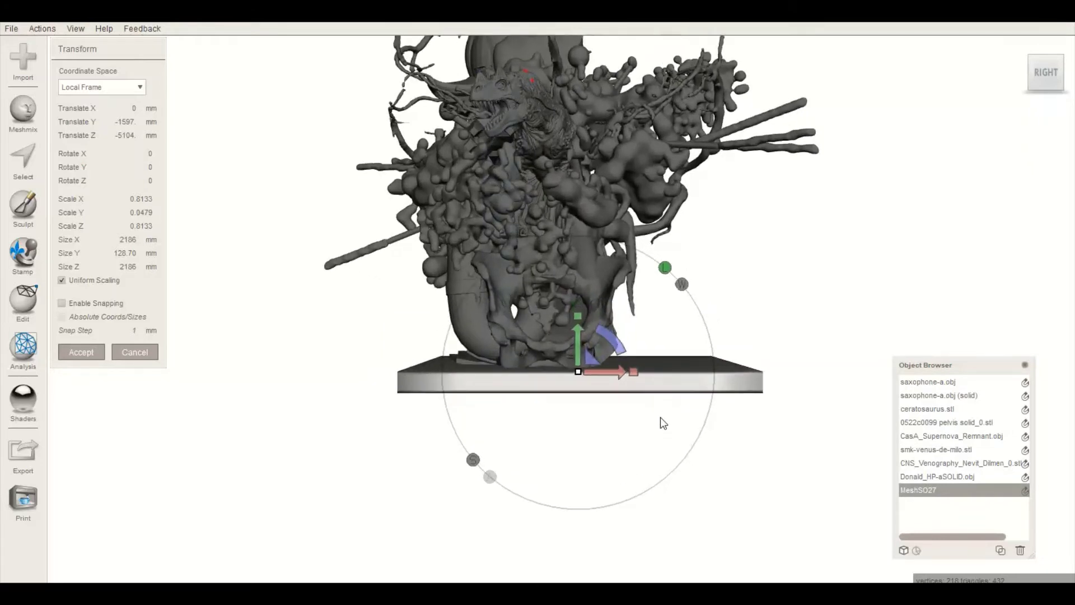
scroll(572, 427, up, 2)
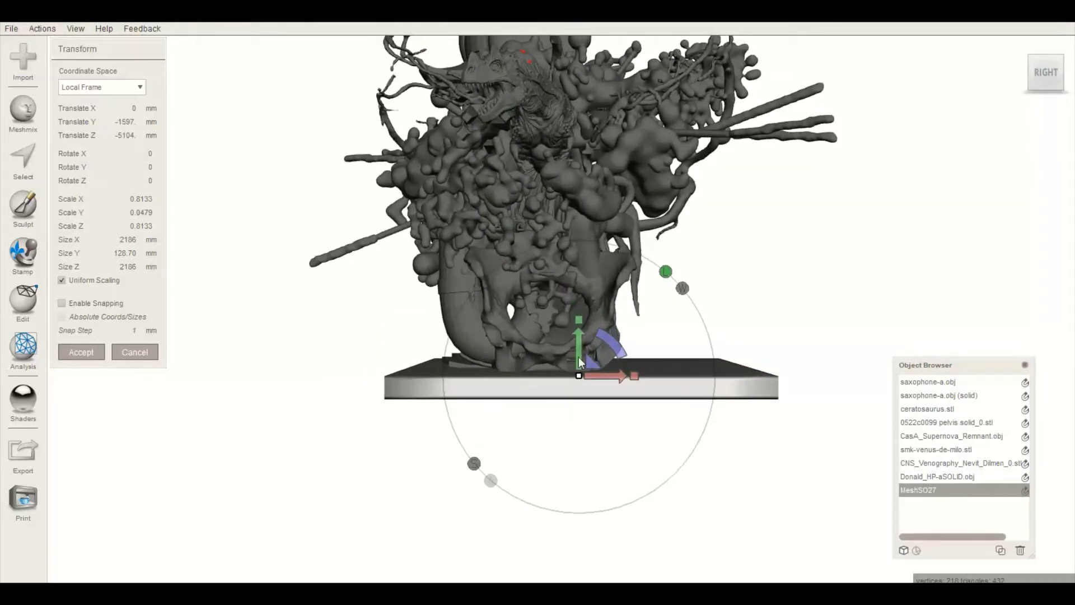
drag(580, 341, 579, 340)
Slide the slab along Z to about -4949 mm so it sits under all of the sculpture's supports
right_drag(735, 378, 992, 163)
click(1054, 78)
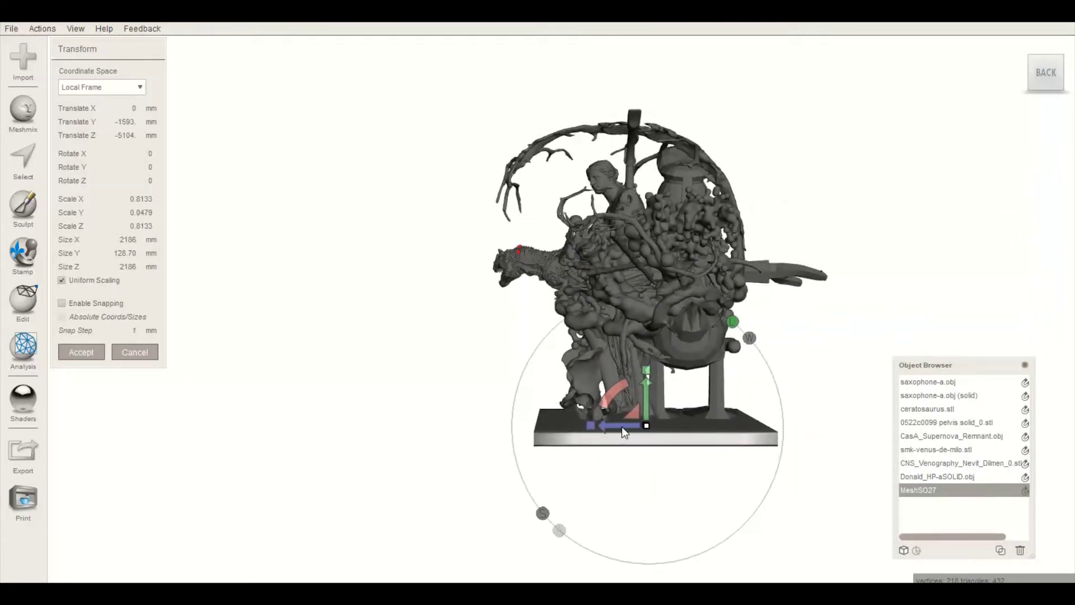
drag(621, 426, 600, 429)
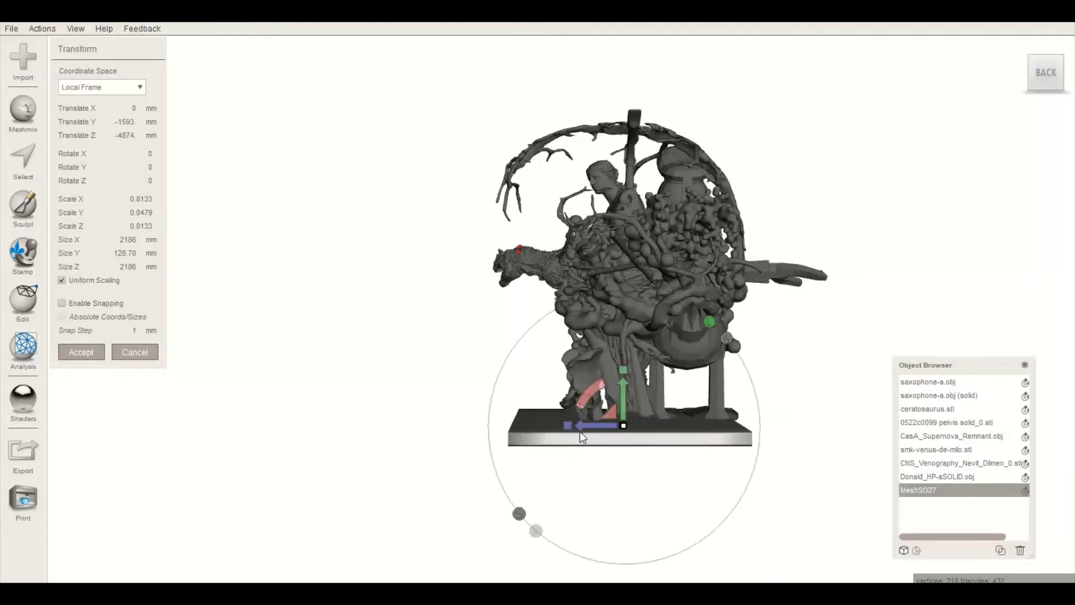
mouse_move(587, 425)
mouse_down()
mouse_move(567, 425)
mouse_move(594, 420)
mouse_up()
Lower the slab slightly against the feet, to a Y translation of about -1612 mm
scroll(612, 378, up, 5)
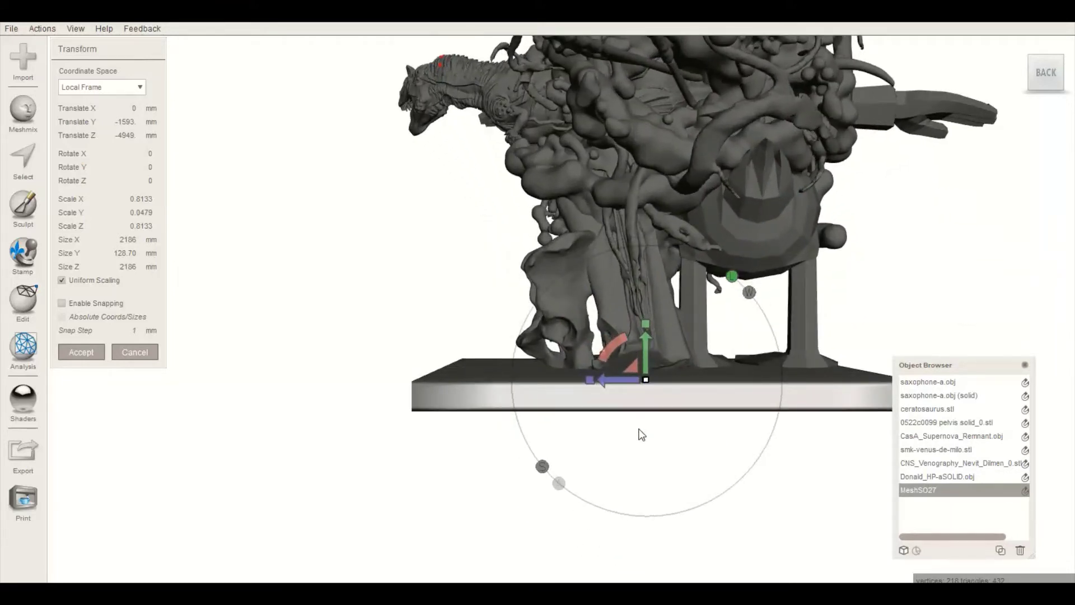
middle_drag(639, 430, 617, 423)
scroll(614, 393, up, 4)
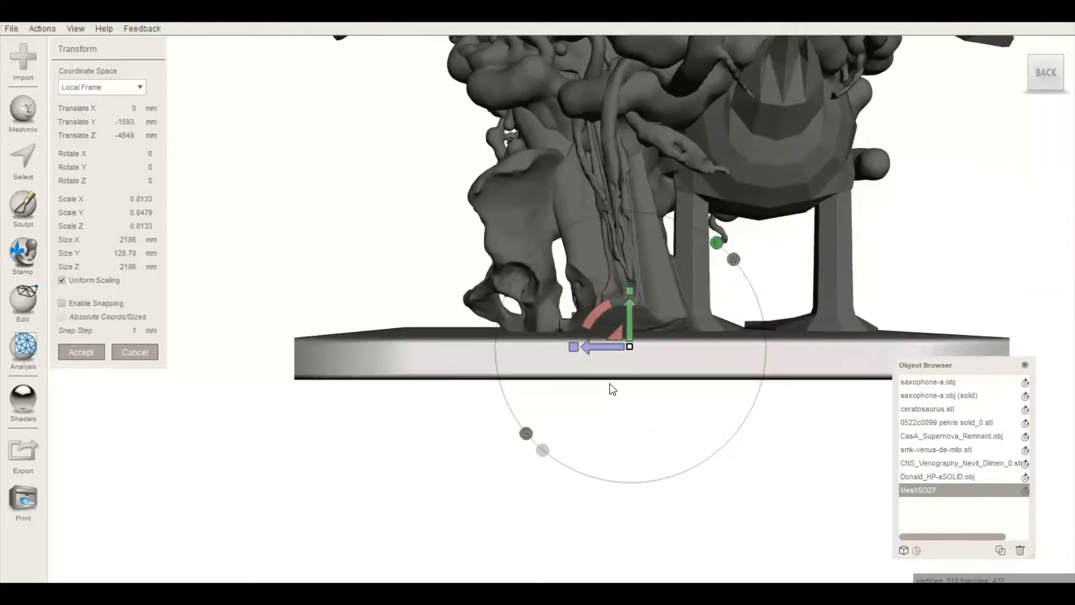
mouse_move(628, 315)
mouse_down()
mouse_move(628, 335)
mouse_move(631, 321)
mouse_up()
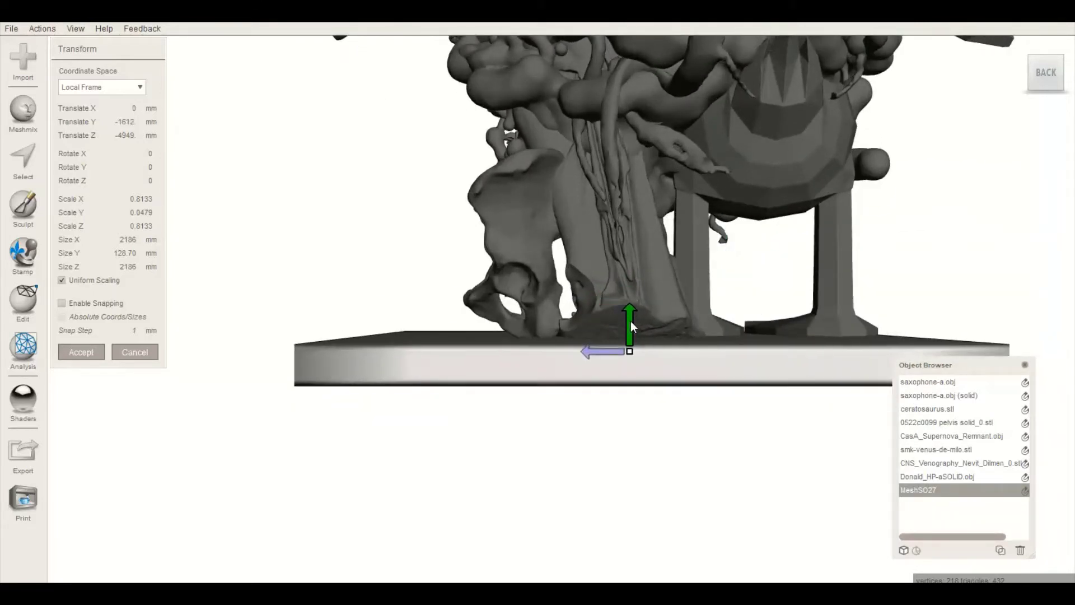
Narrow the slab along X to about 2122 mm
scroll(349, 442, down, 5)
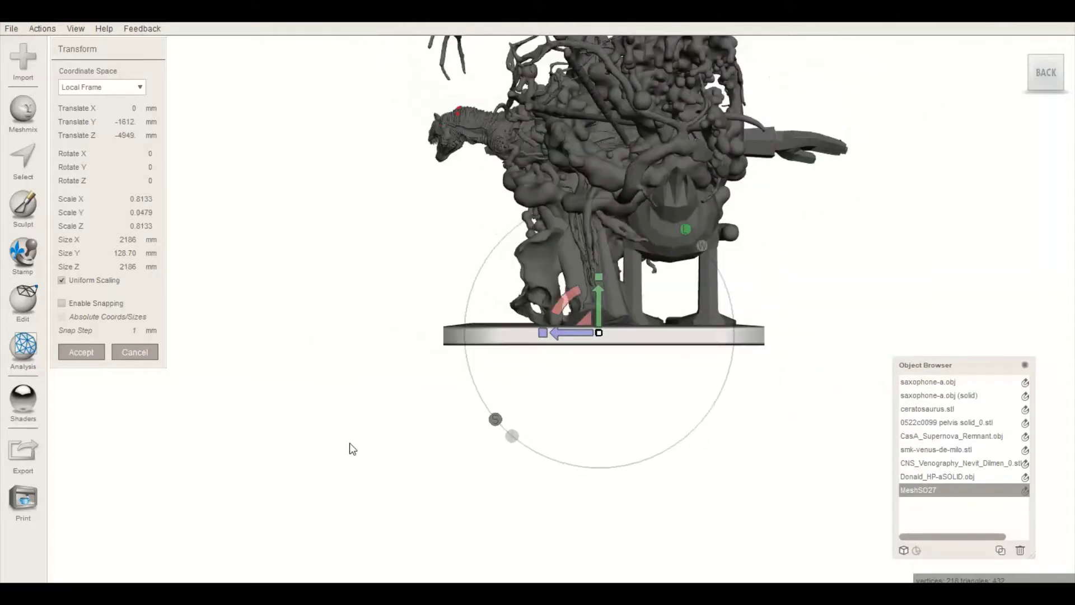
right_drag(349, 443, 574, 493)
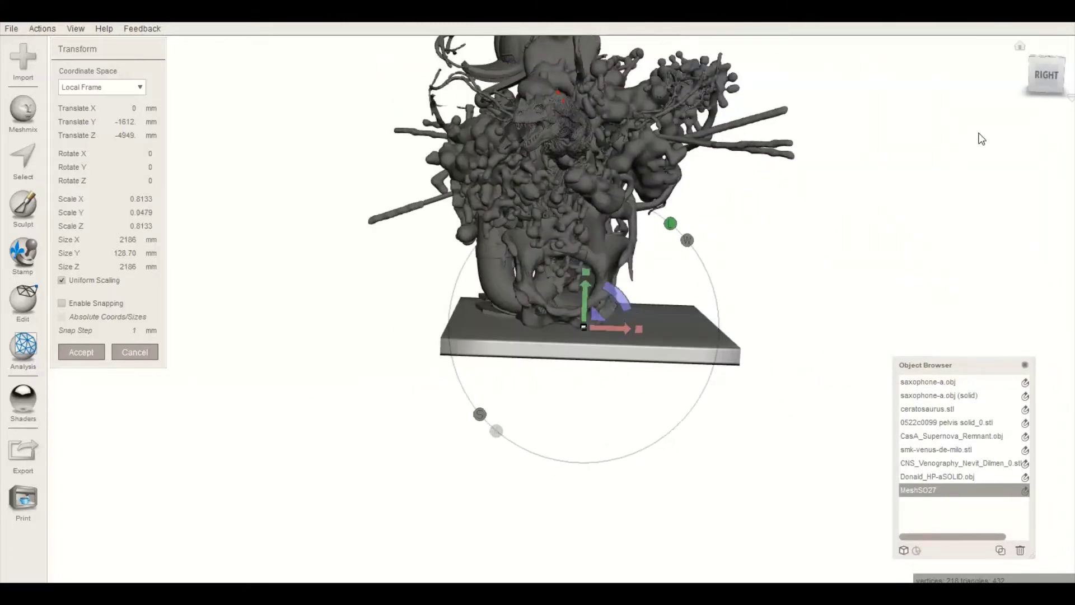
click(1049, 80)
middle_drag(772, 328, 764, 191)
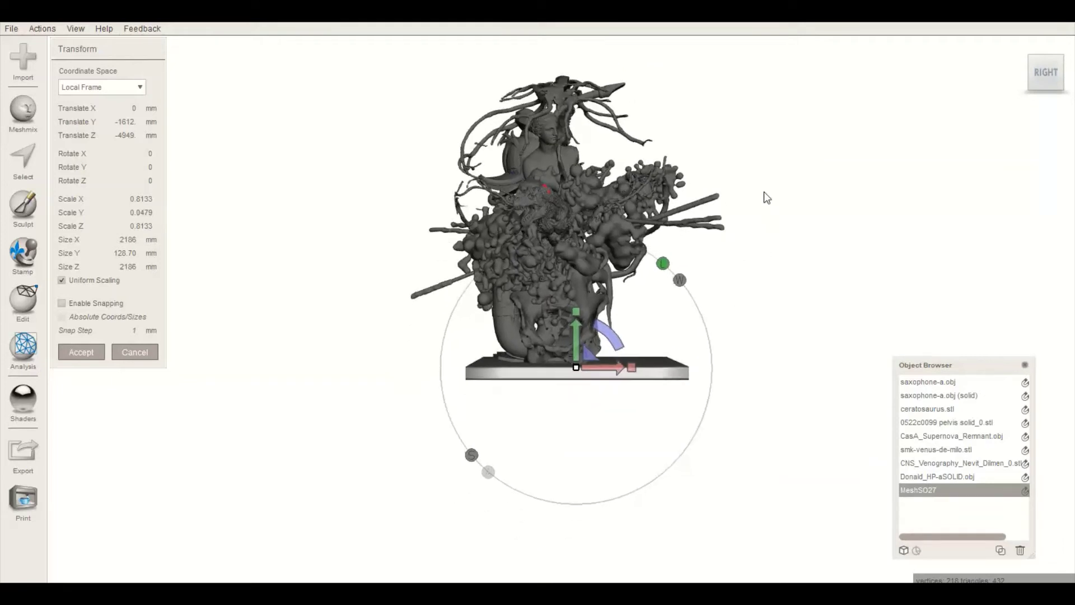
scroll(711, 385, up, 2)
scroll(709, 389, up, 1)
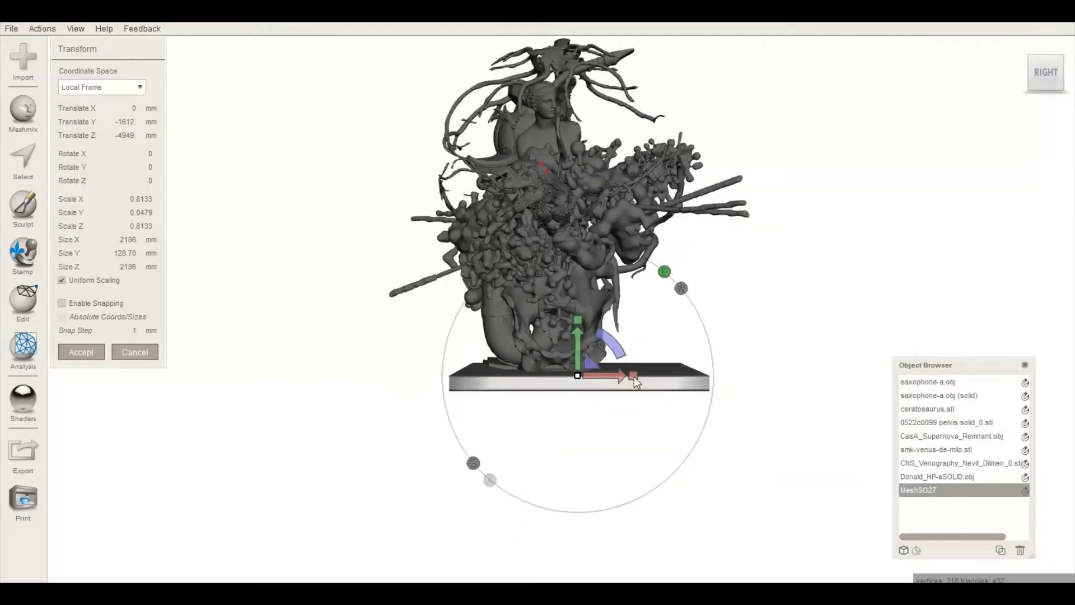
drag(634, 377, 609, 379)
Center the slab under the sculpture by moving it along X to about -179 mm
middle_drag(816, 300, 785, 398)
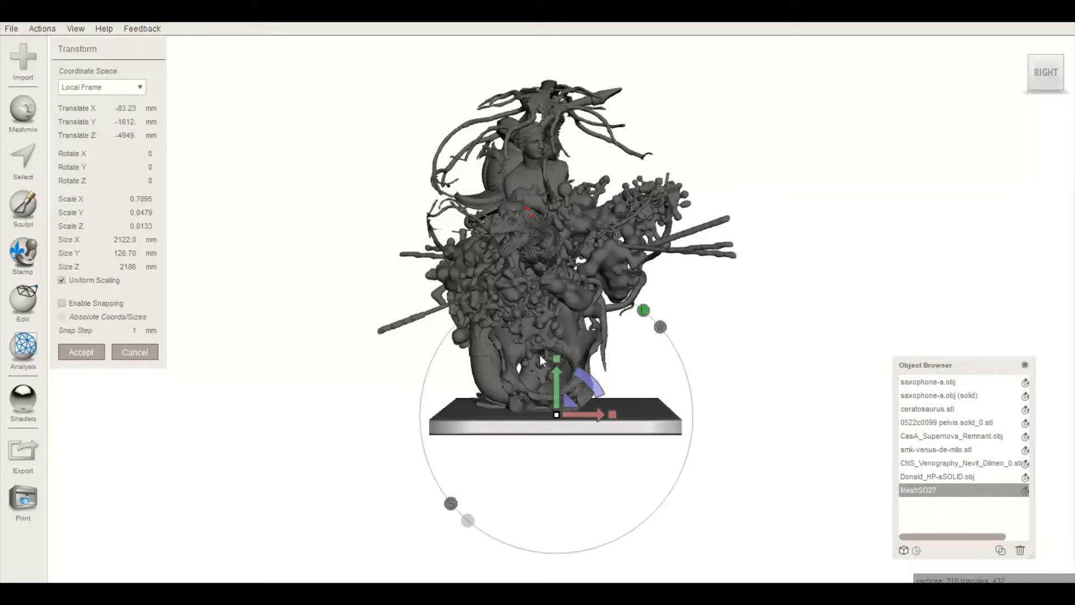
click(587, 415)
drag(592, 415, 584, 421)
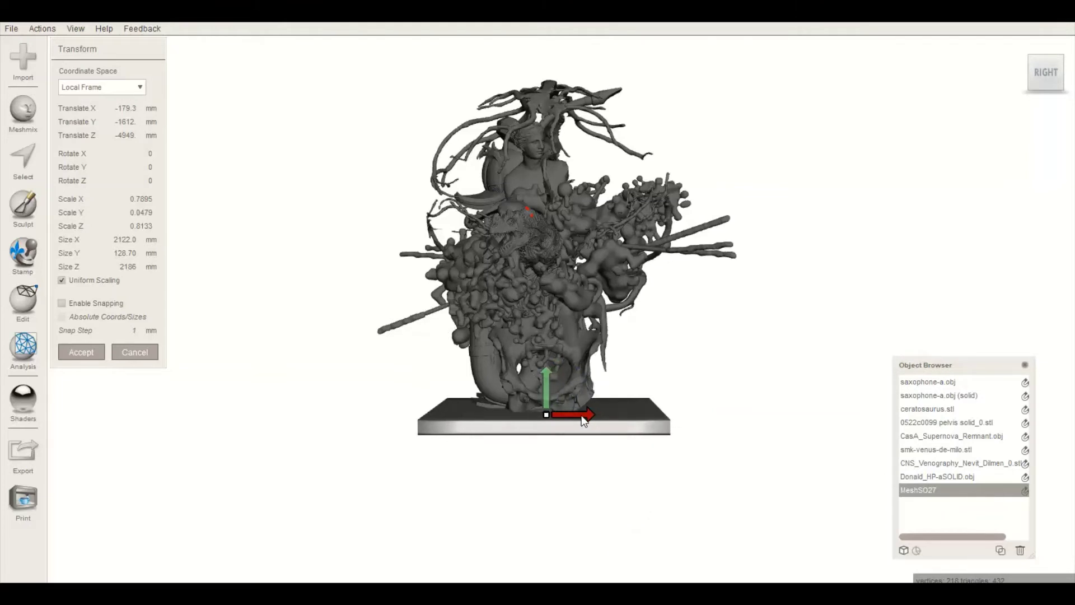
Raise the slab slightly into the sculpture's feet, to a Y translation of about -1605 mm
right_drag(734, 385, 562, 435)
scroll(563, 434, down, 5)
right_drag(861, 297, 512, 454)
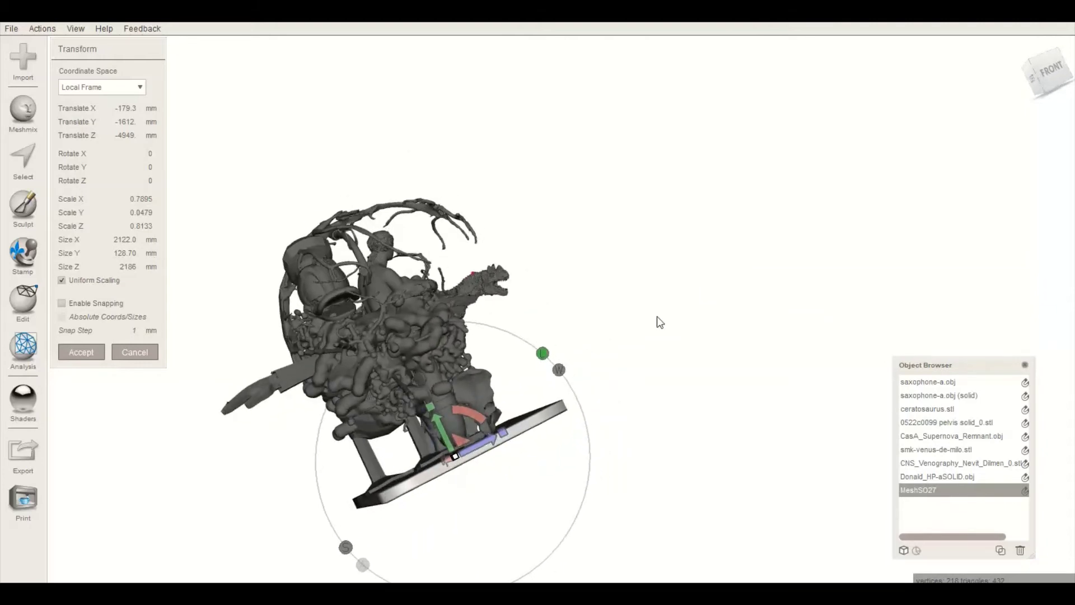
click(1051, 71)
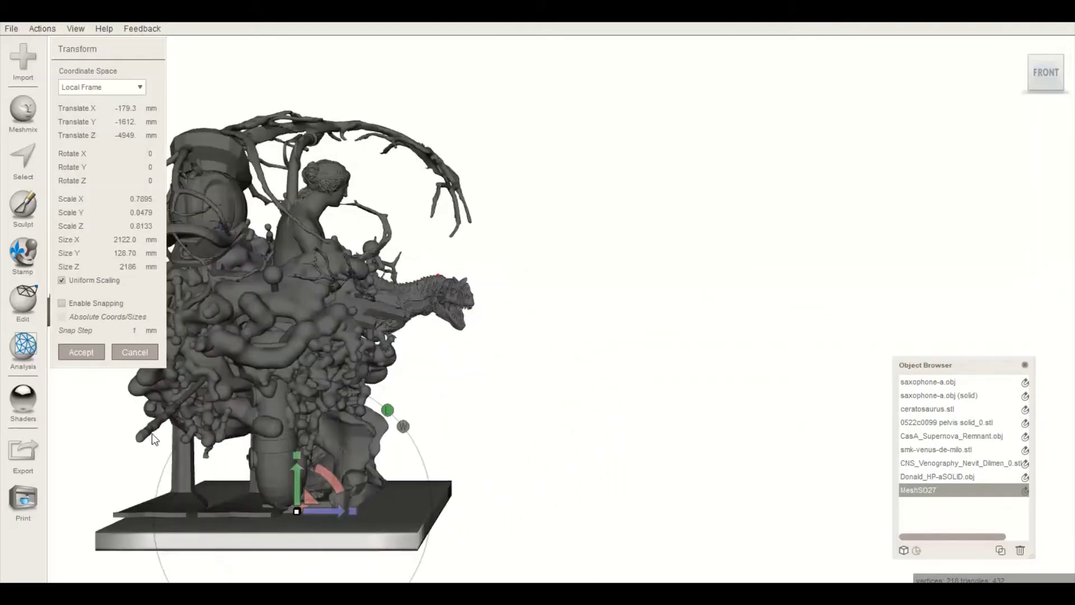
middle_drag(227, 402, 535, 240)
scroll(543, 353, up, 5)
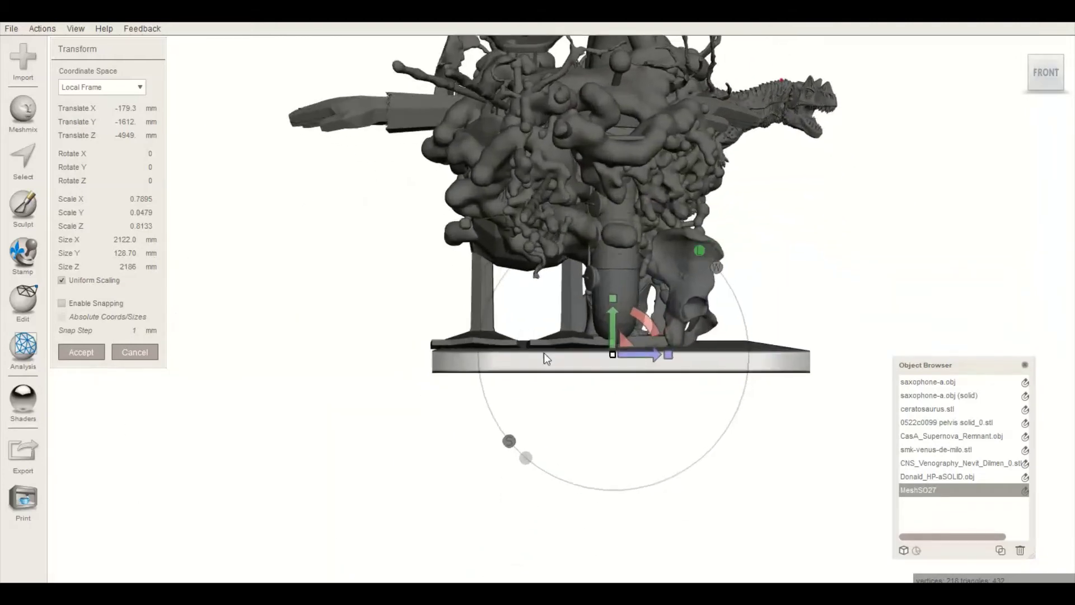
mouse_move(579, 379)
middle_down()
mouse_move(573, 350)
mouse_move(563, 368)
middle_up()
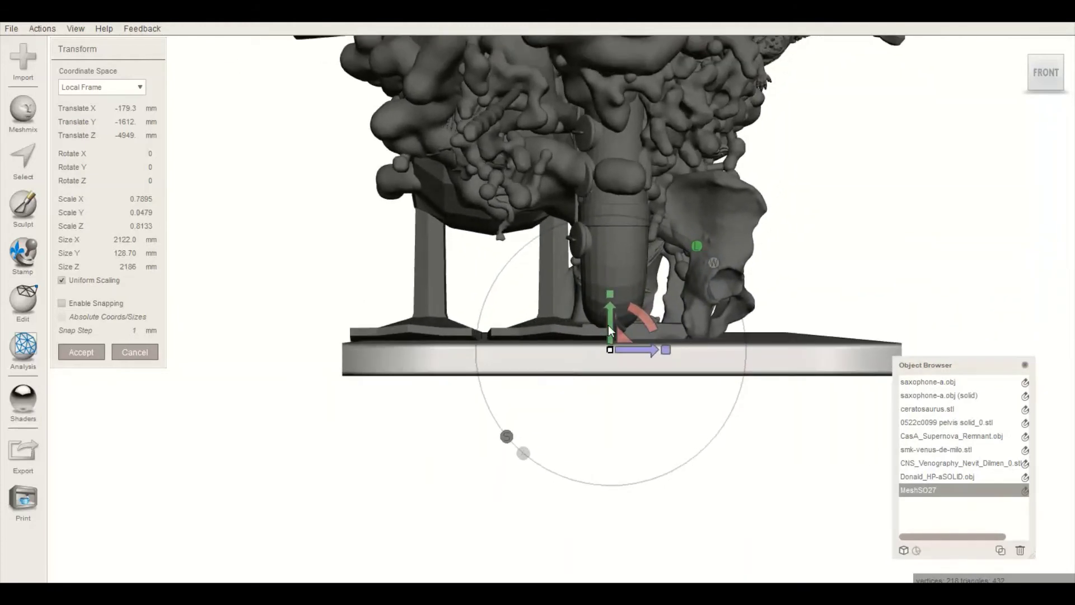
drag(609, 324, 611, 323)
Check how the slab meets the sculpture's feet from the right side and accept the slab's transform
right_drag(725, 444, 548, 461)
right_drag(583, 364, 566, 370)
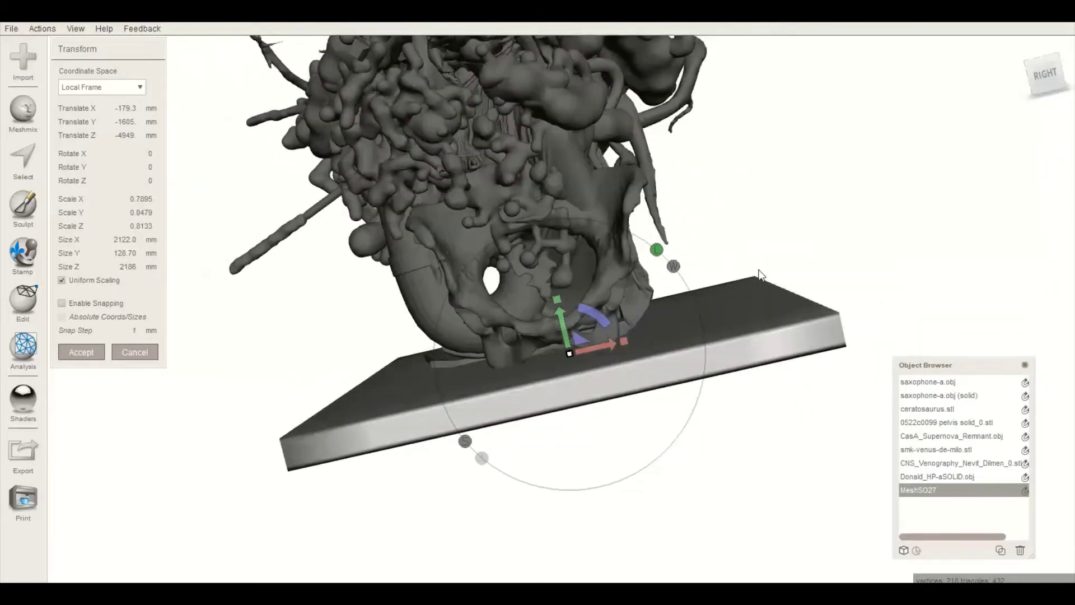
click(1054, 85)
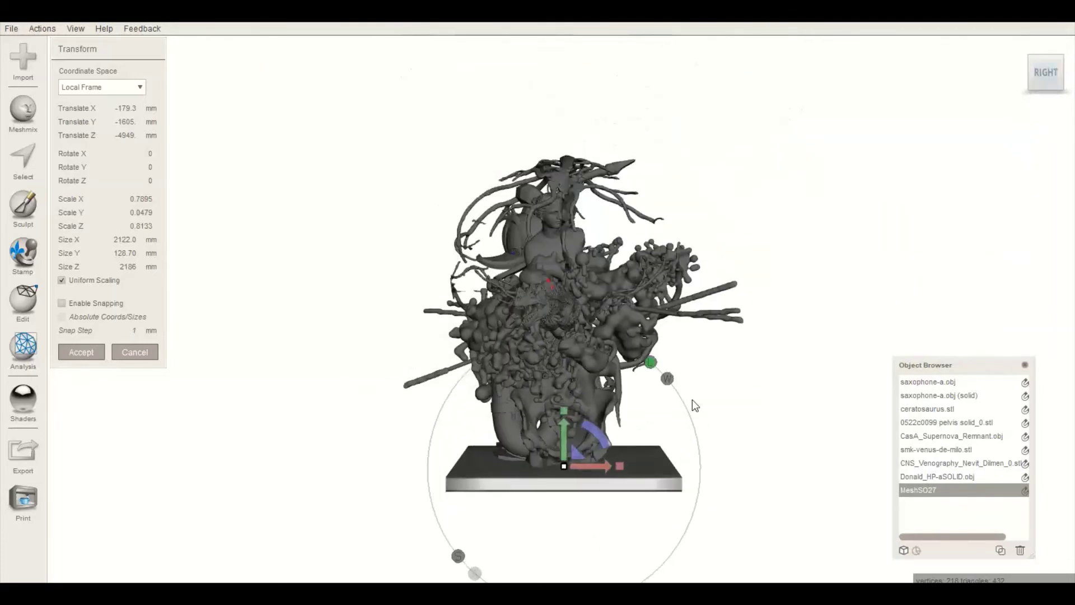
scroll(625, 415, up, 5)
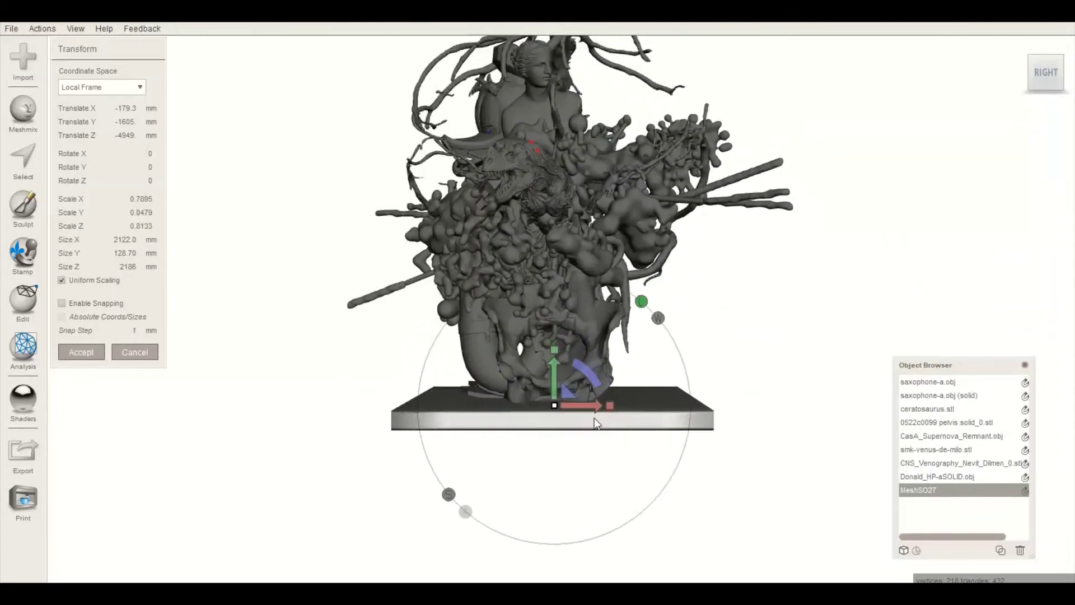
scroll(555, 513, up, 1)
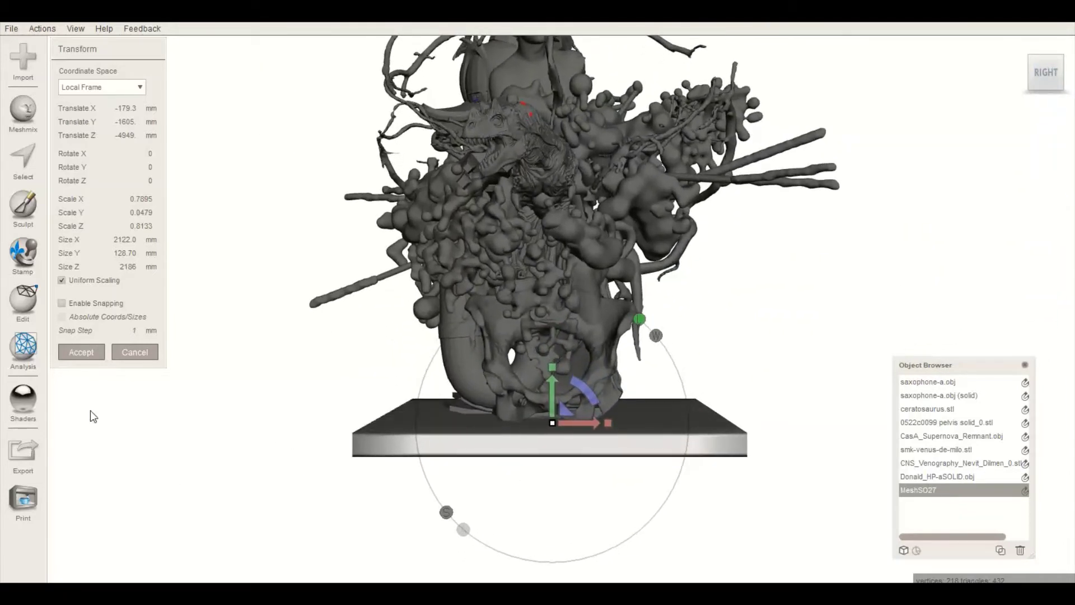
click(90, 350)
Transform the slab again to thin it along Y to about 77 mm
middle_drag(564, 524, 552, 437)
scroll(570, 545, down, 4)
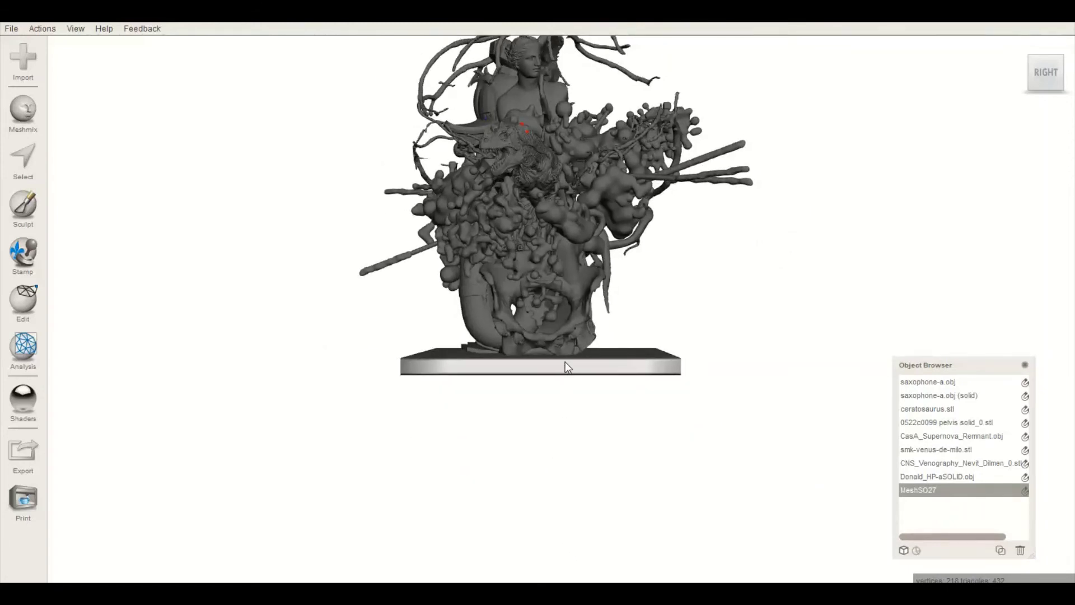
click(25, 303)
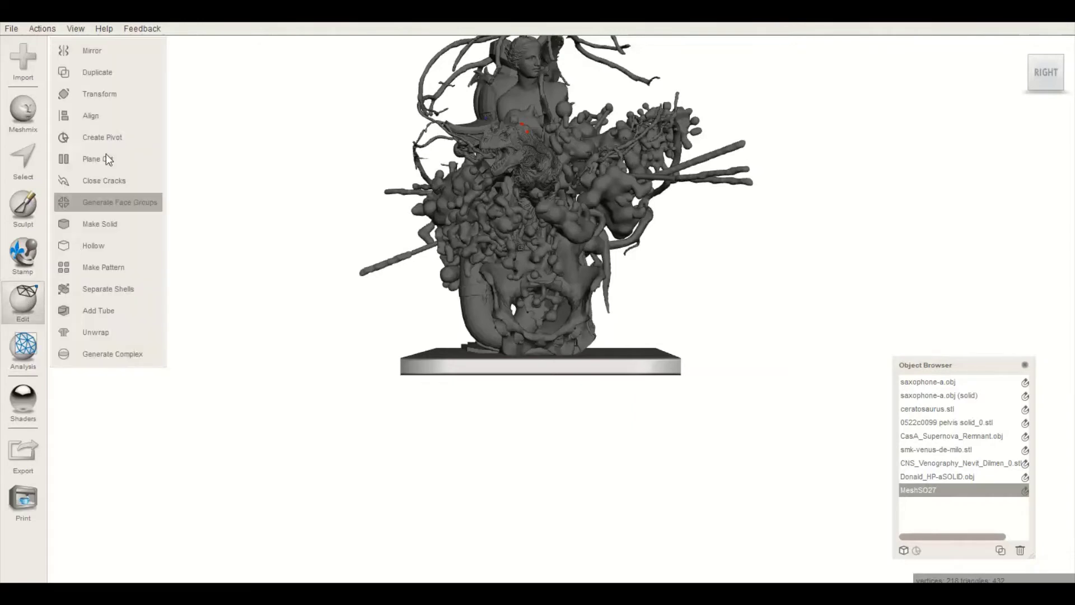
click(119, 96)
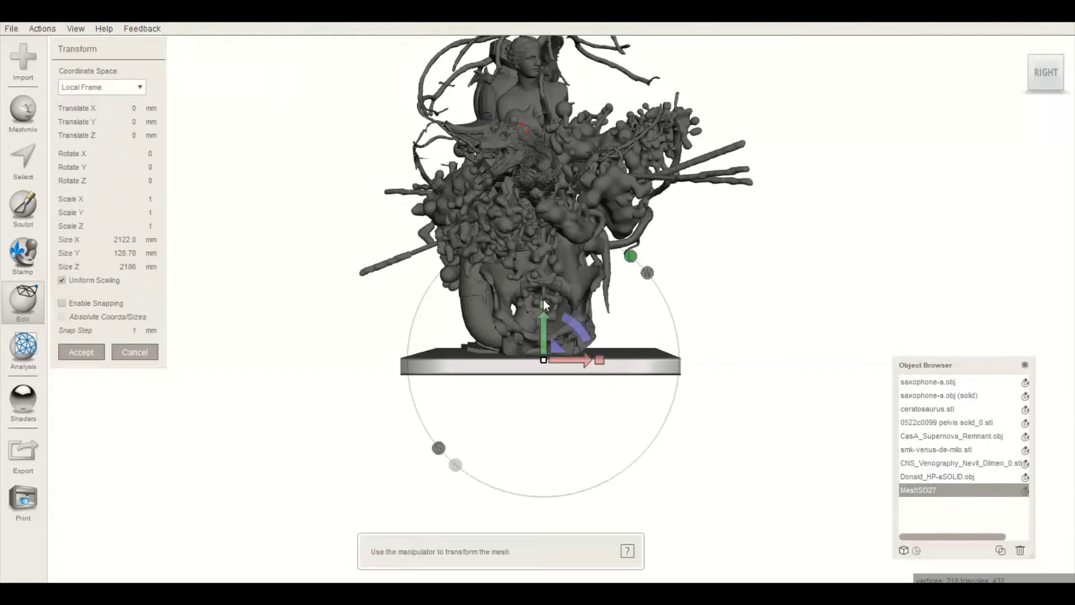
drag(543, 300, 563, 359)
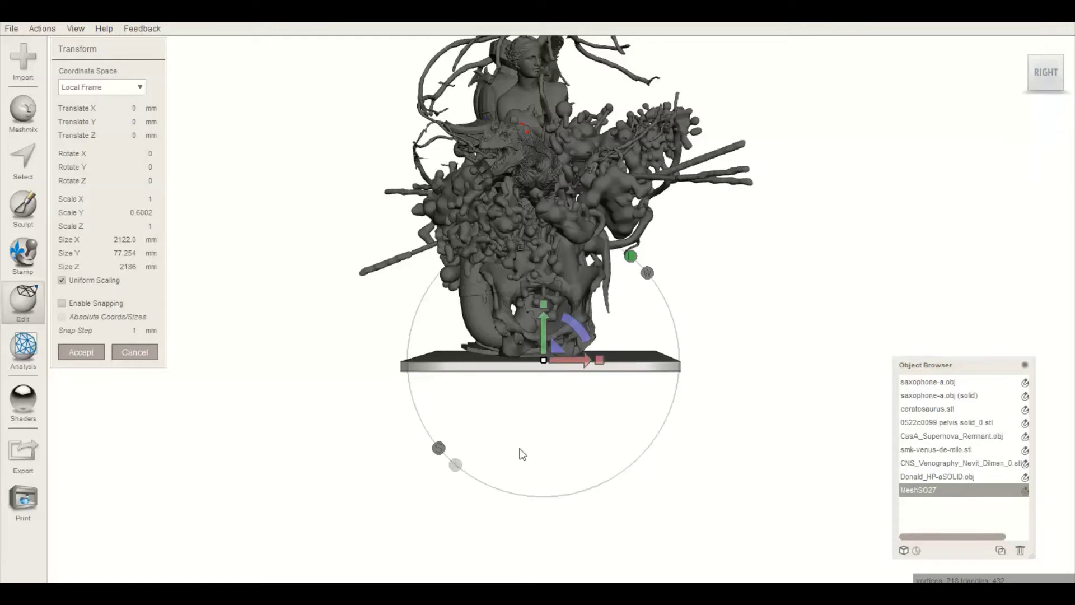
Raise the thinned slab by about 13 mm in Y against the sculpture's feet and accept the transform
scroll(522, 455, up, 5)
middle_drag(502, 455, 538, 361)
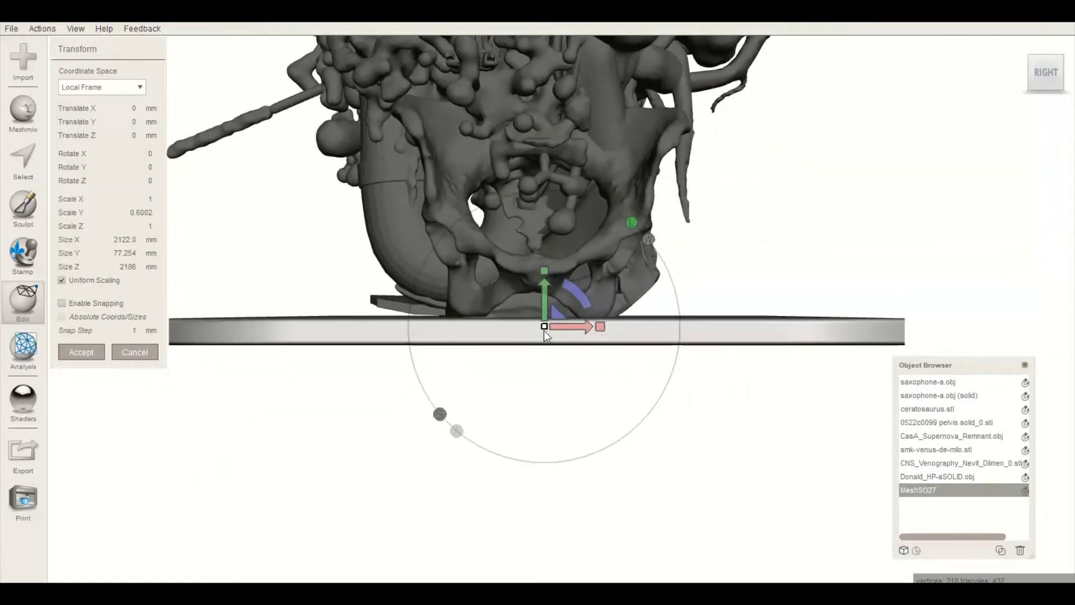
drag(547, 305, 543, 301)
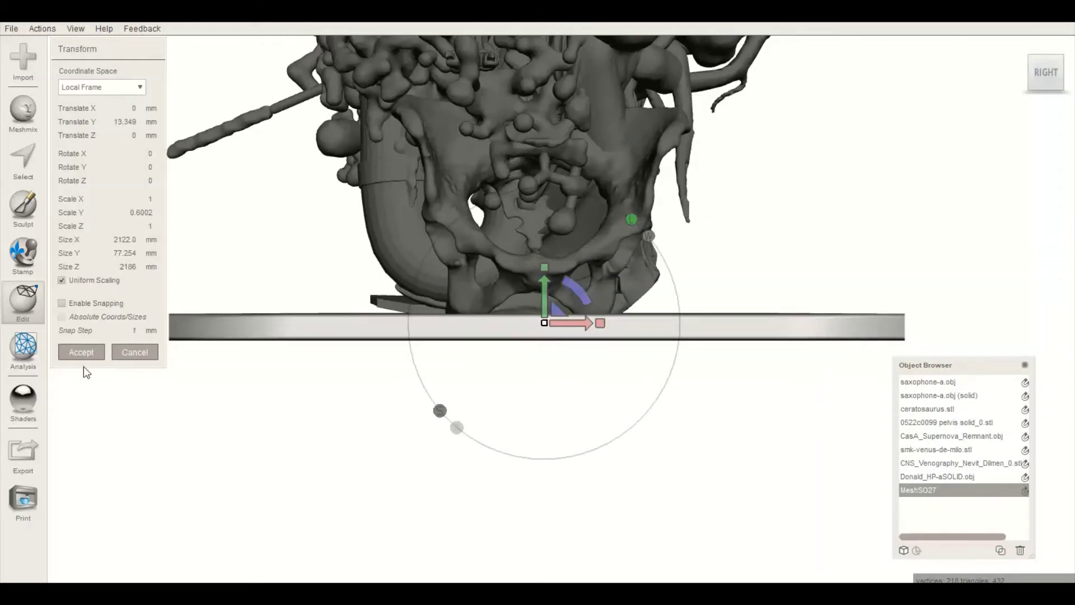
click(82, 352)
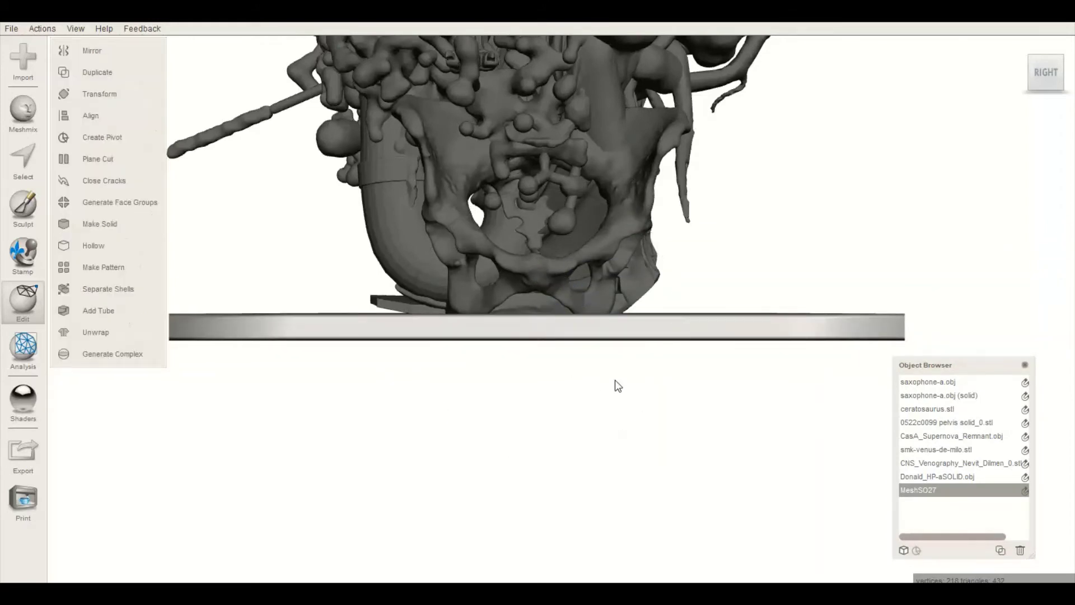
Select the pelvis mesh and raise it by about 2.6 mm in Y with the Transform tool
click(572, 260)
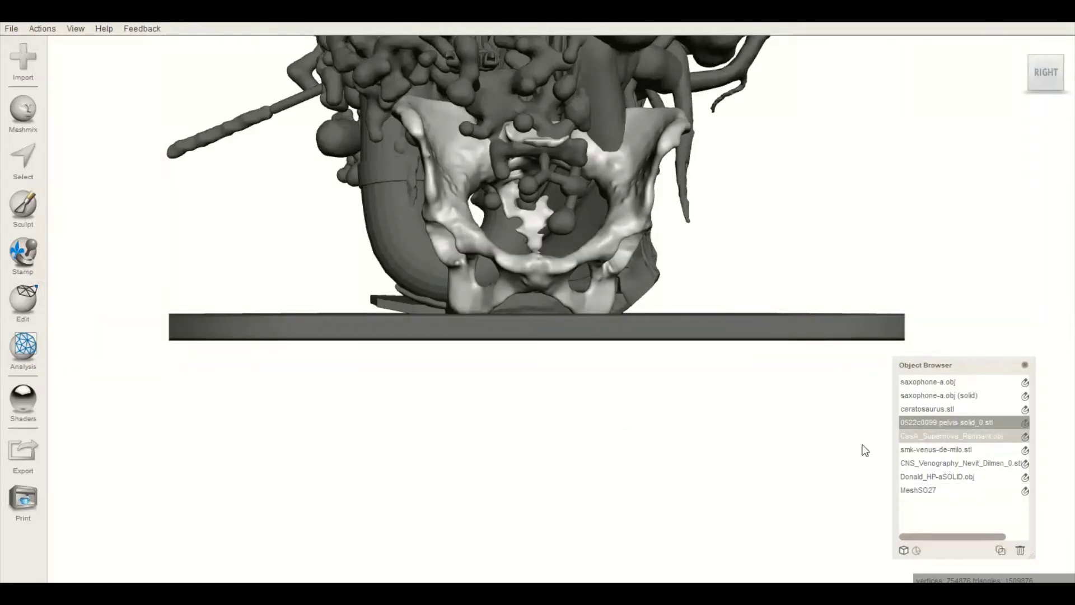
mouse_move(253, 451)
middle_down()
mouse_move(260, 484)
mouse_move(250, 462)
middle_up()
scroll(250, 461, down, 1)
click(23, 299)
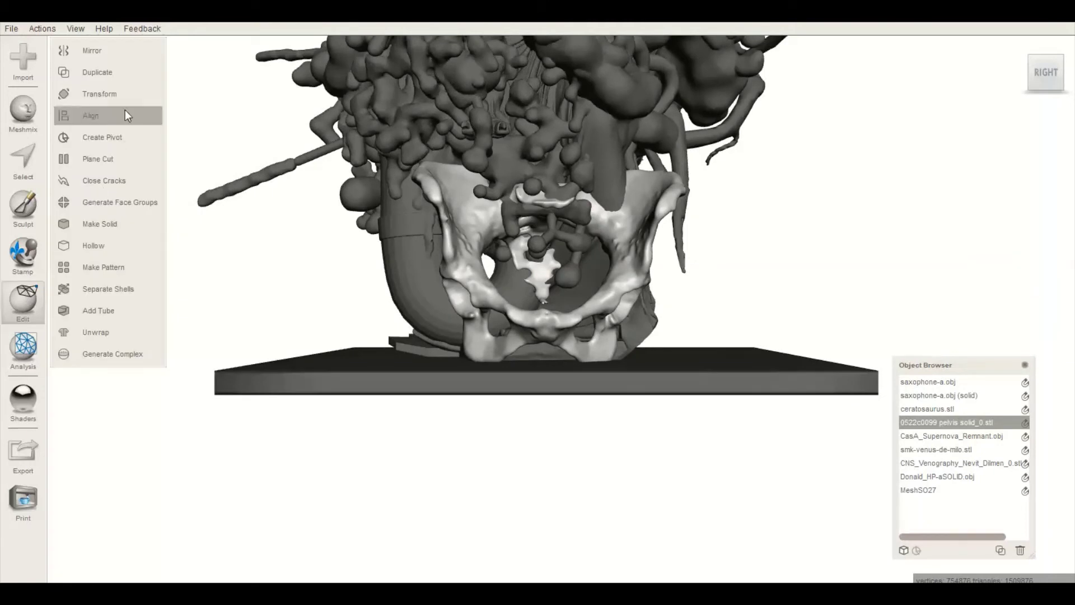
click(125, 94)
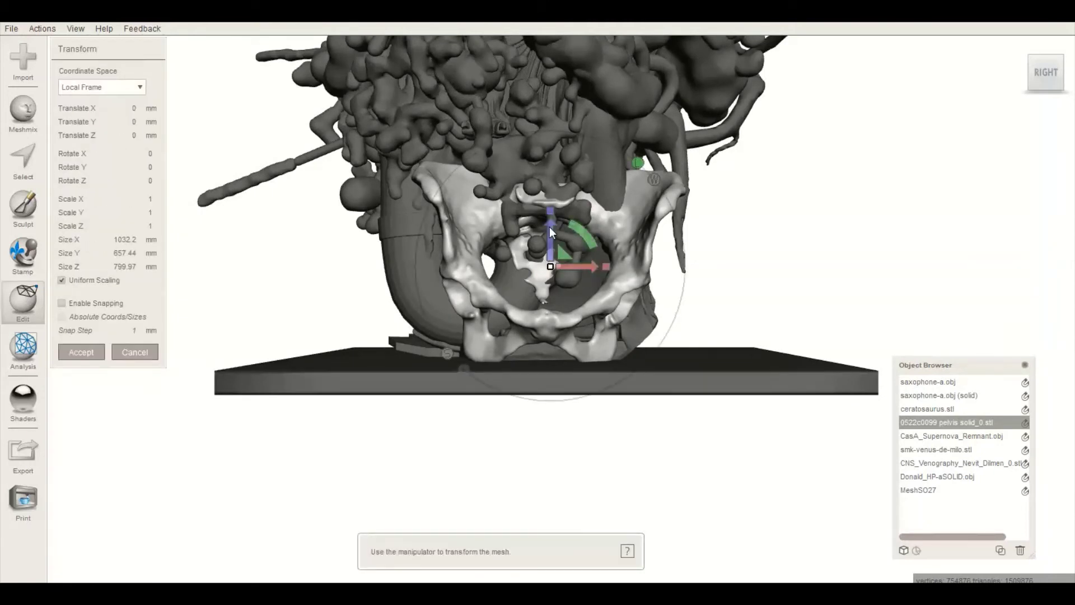
drag(549, 226, 549, 227)
Rotate the pelvis about 2.6 degrees around Z, nudge it vertically against the slab and accept the transform
middle_drag(525, 396, 498, 378)
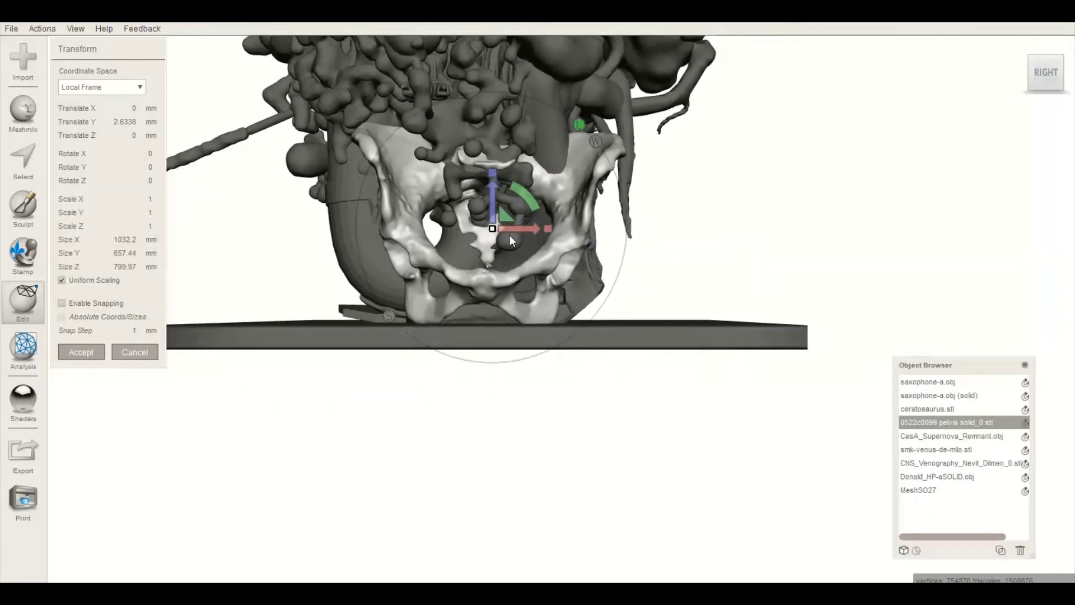
drag(517, 190, 515, 189)
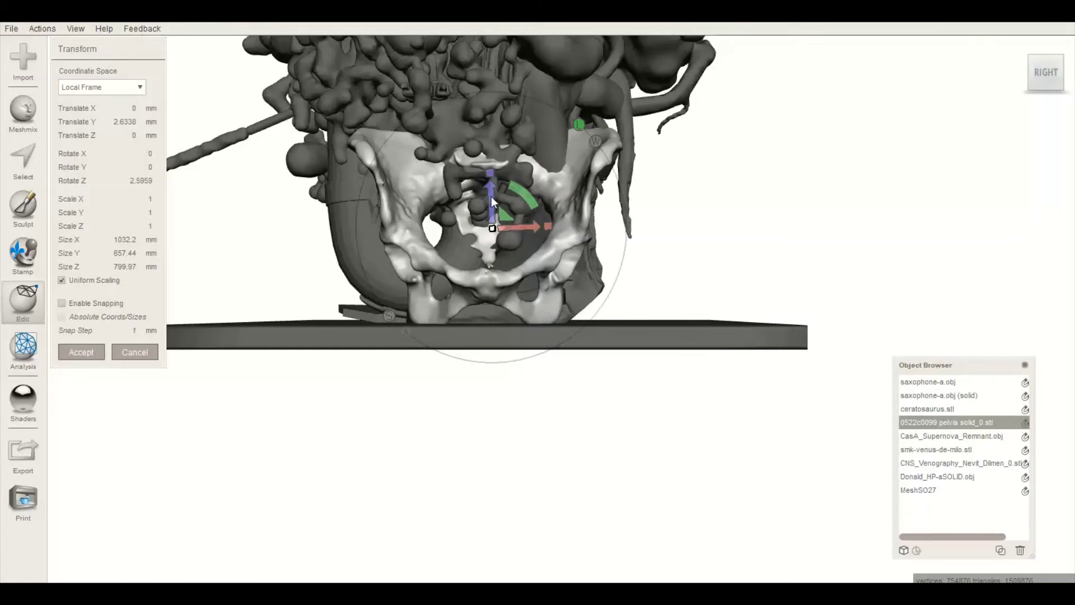
drag(492, 197, 492, 194)
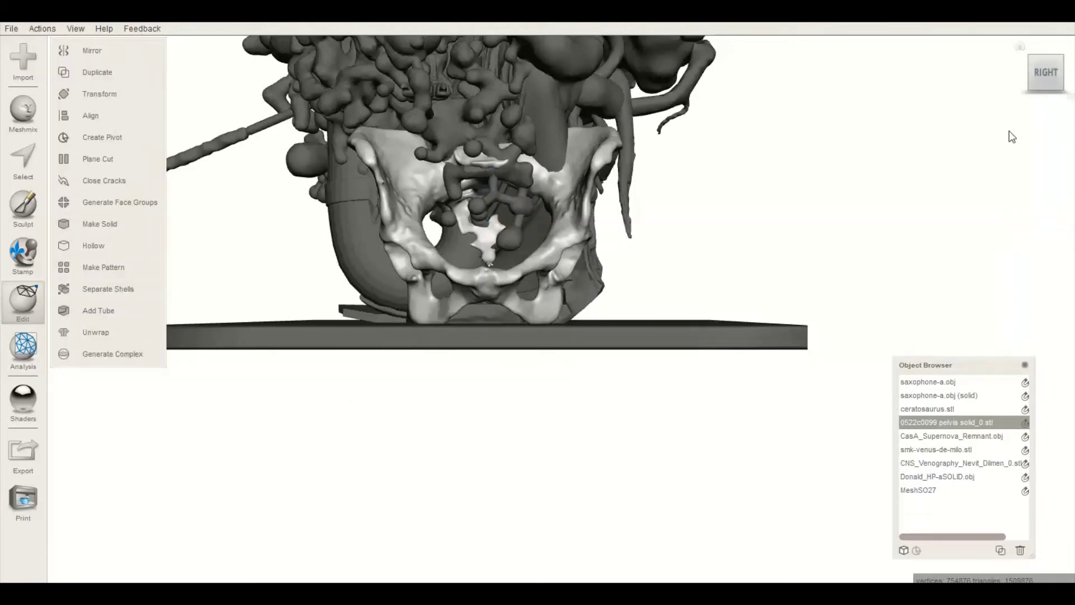
Examine the whole sculpture on its slab from the back, front and right sides
drag(1044, 77, 886, 78)
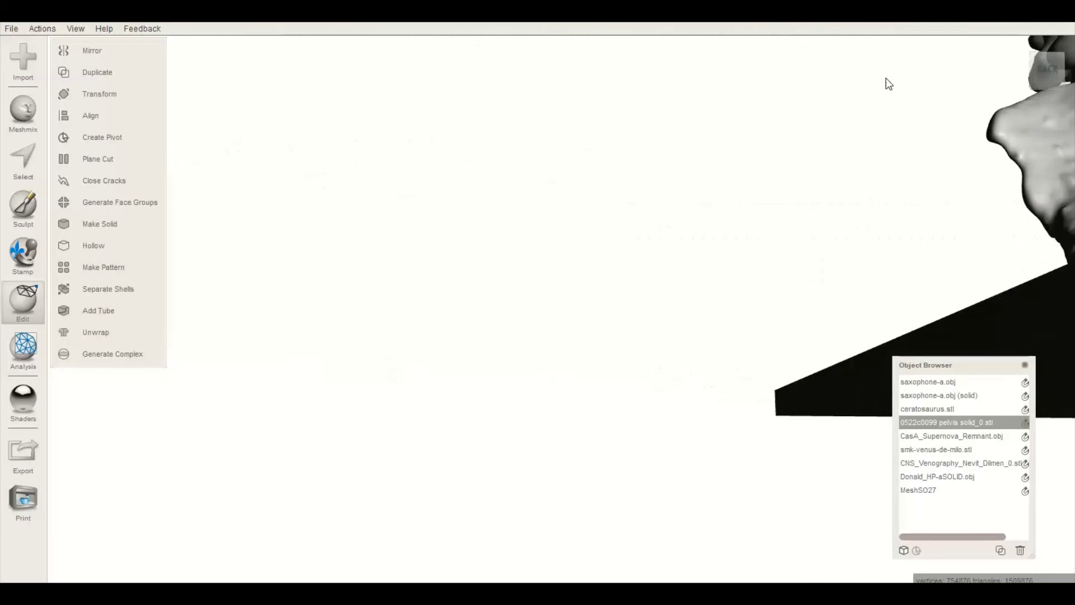
click(1046, 76)
scroll(860, 203, down, 6)
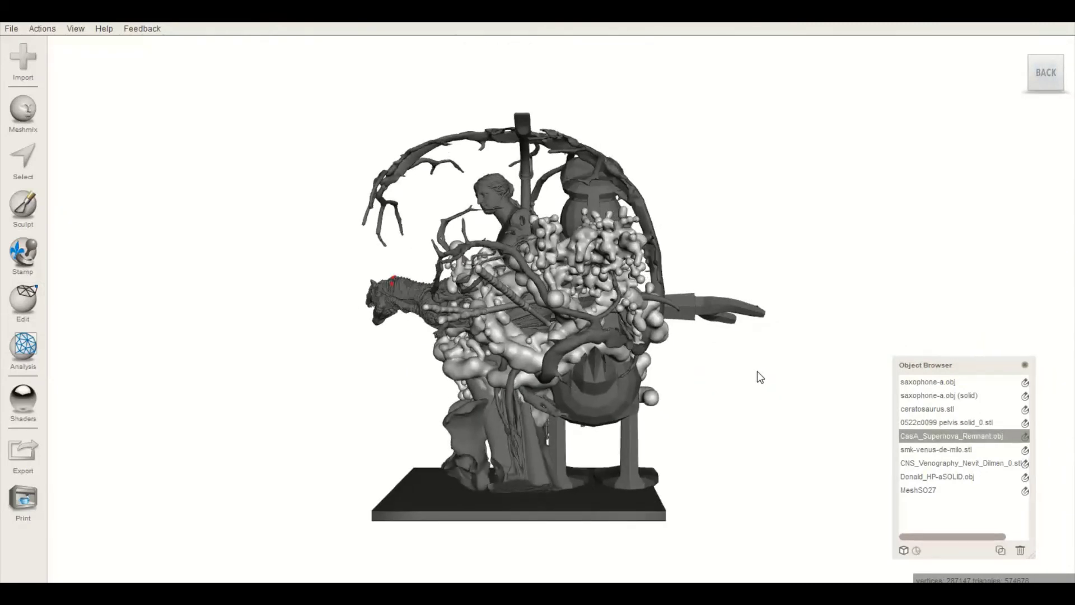
middle_drag(757, 370, 762, 324)
mouse_move(268, 442)
right_down()
mouse_move(643, 417)
mouse_move(358, 463)
mouse_move(268, 459)
right_up()
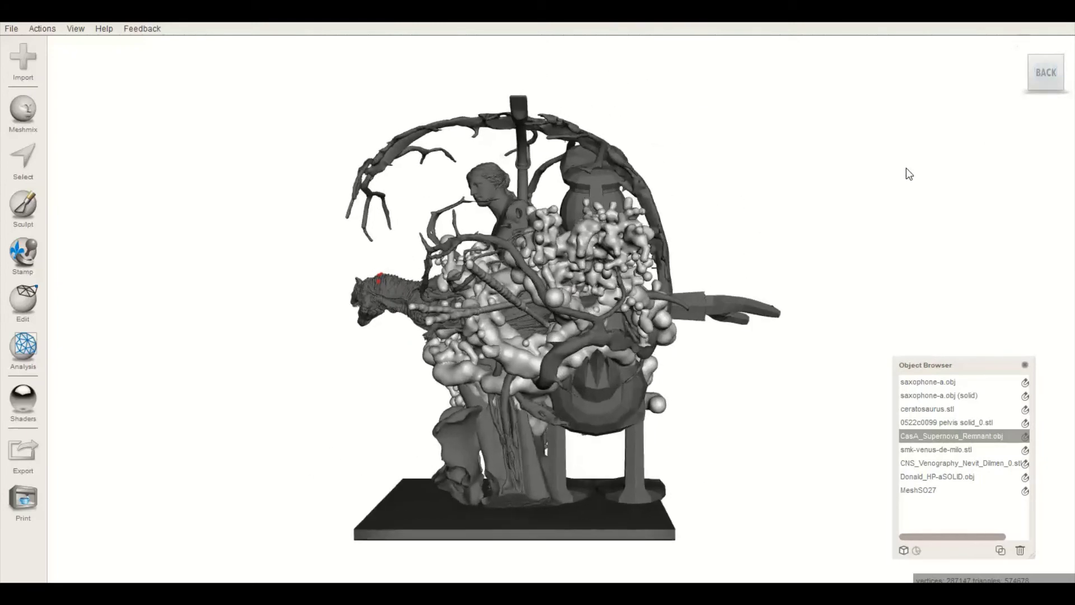
right_drag(855, 258, 442, 313)
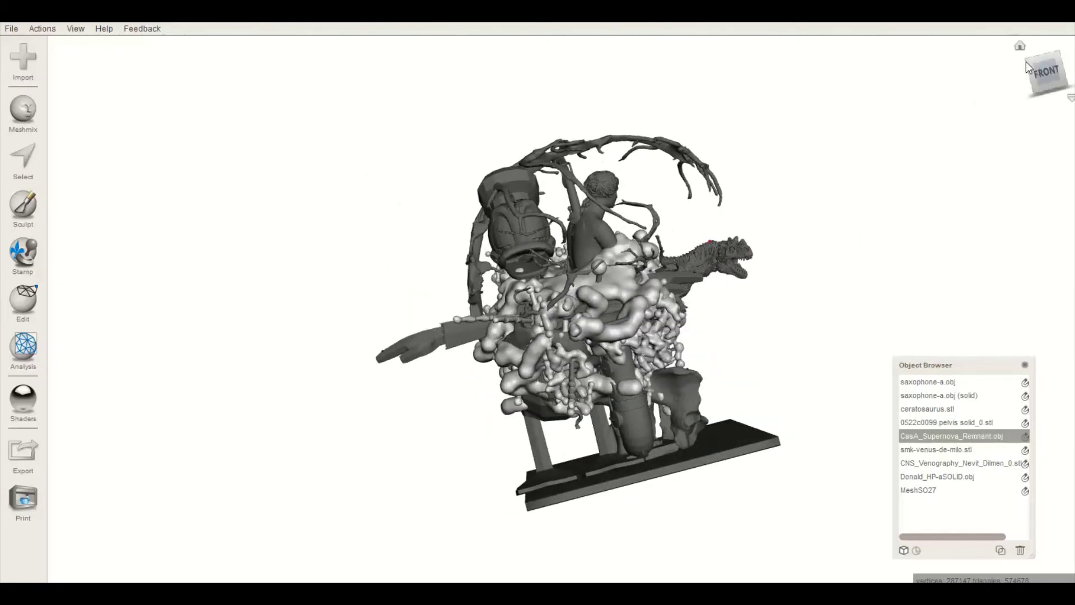
click(1045, 71)
right_drag(877, 230, 693, 236)
right_drag(902, 128, 786, 161)
middle_drag(783, 155, 786, 165)
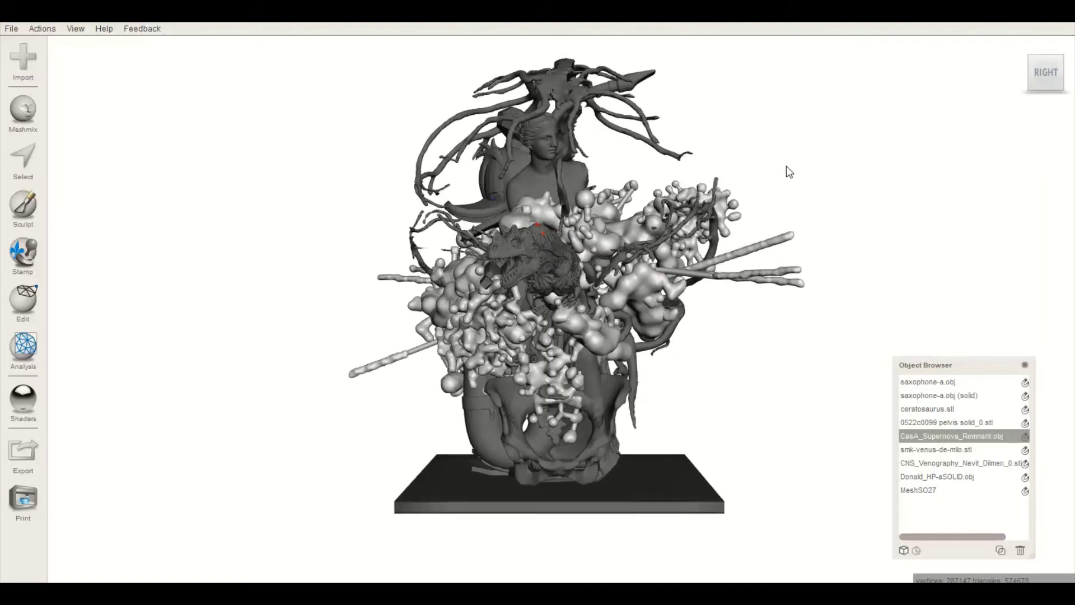
scroll(793, 146, down, 1)
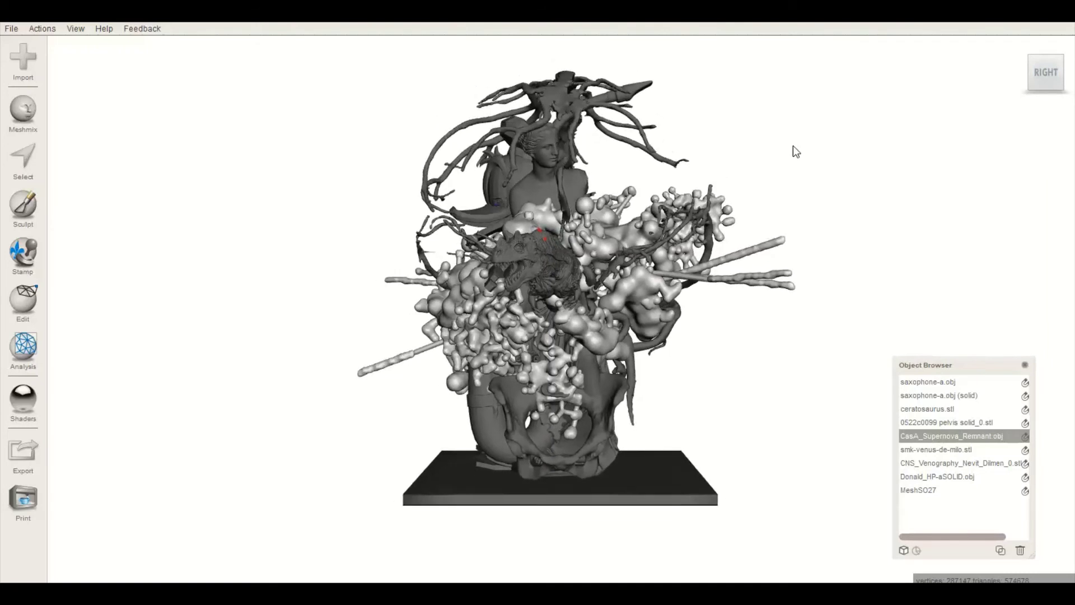
Select all objects from saxophone-a.obj (solid) through MeshSO27, leaving out the original saxophone-a.obj
click(939, 396)
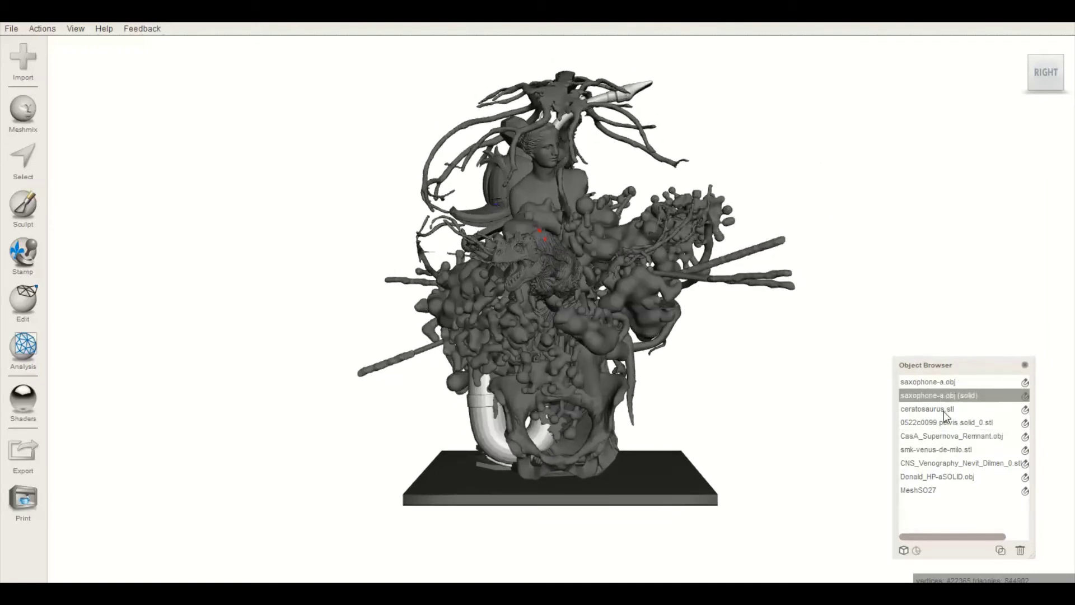
shift+click(935, 490)
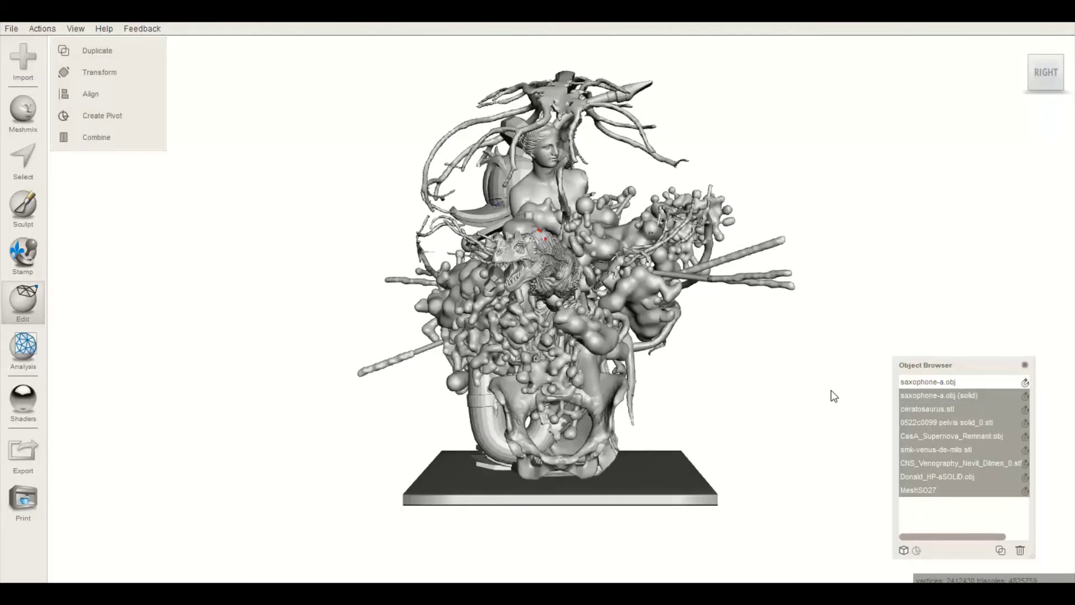